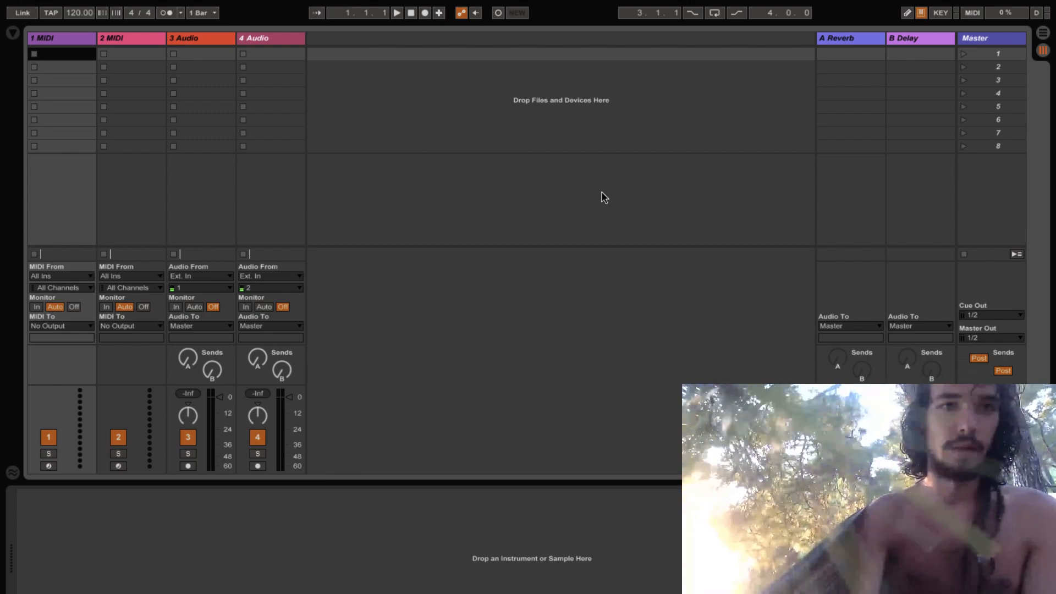
# Step: Set the project tempo to 148 BPM
pyautogui.moveTo(126, 23)
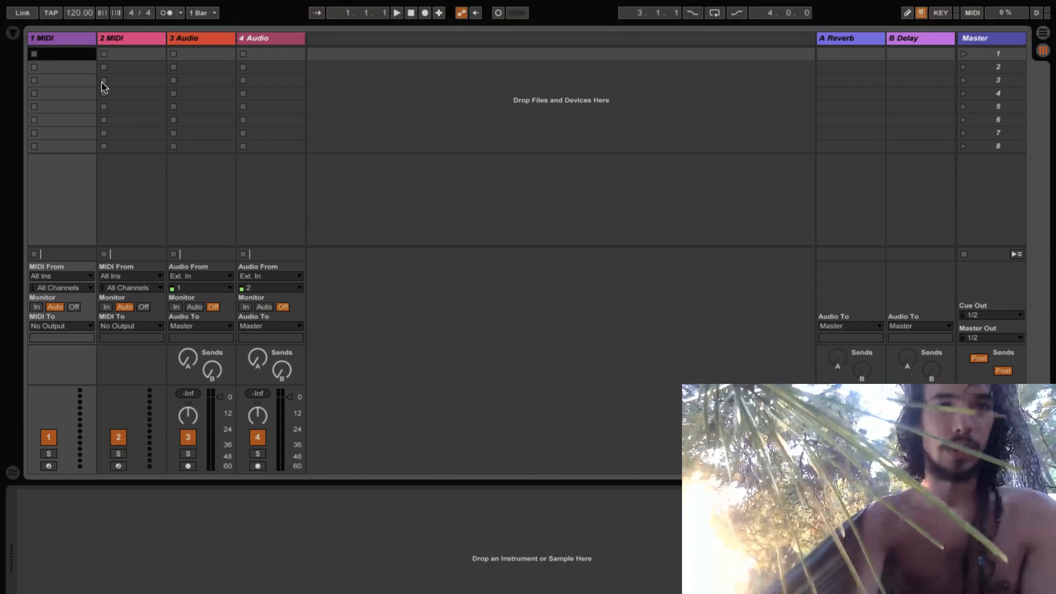
pyautogui.click(79, 13)
pyautogui.write('148')
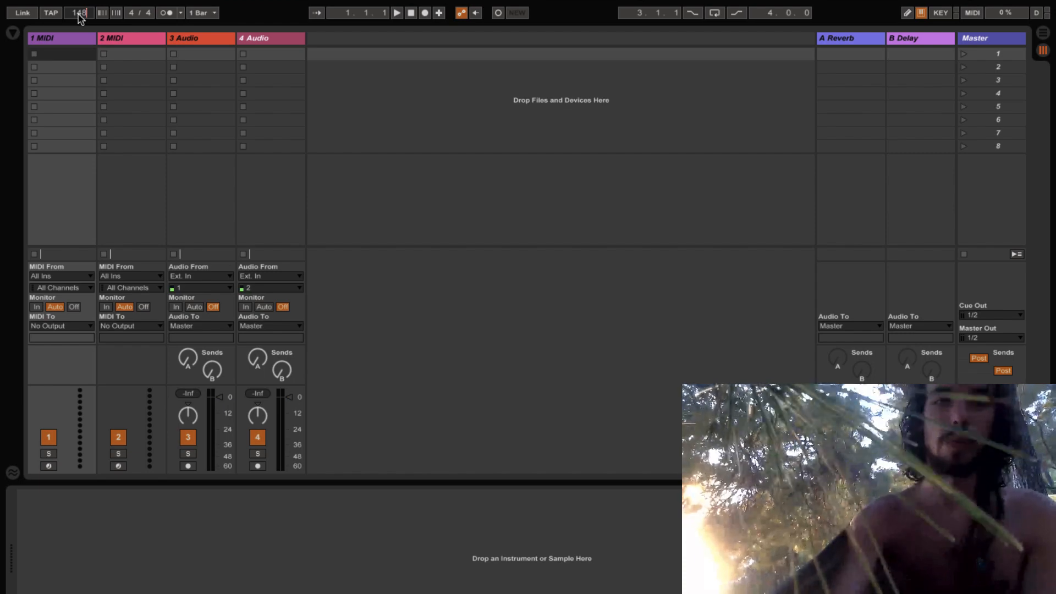
pyautogui.press('Return')
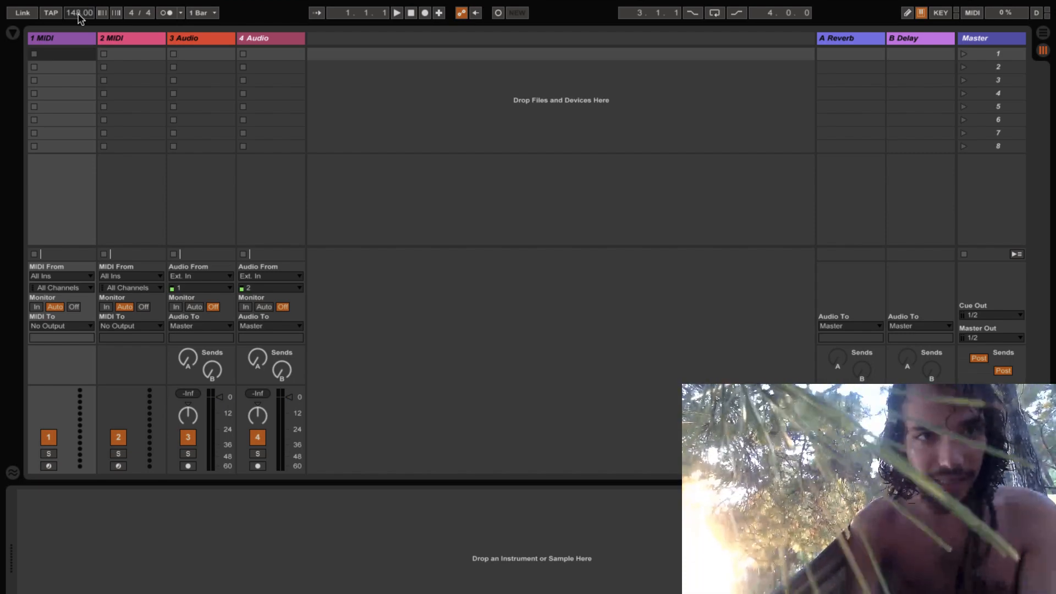
# Step: Load the Serum plug-in onto the first MIDI track and reposition its window so the whole synth is accessible
pyautogui.click(12, 32)
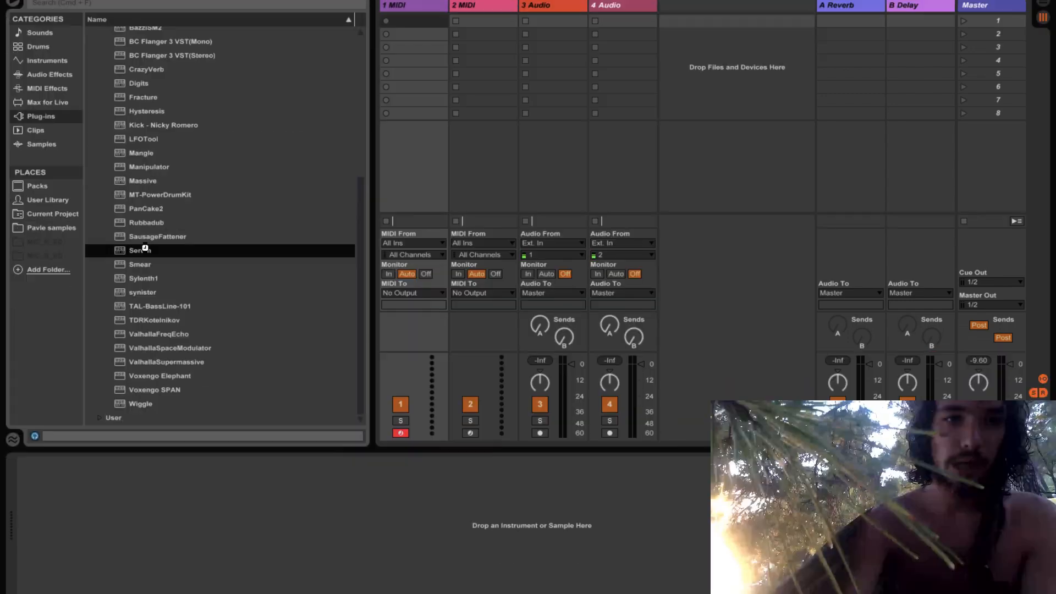
pyautogui.doubleClick(145, 249)
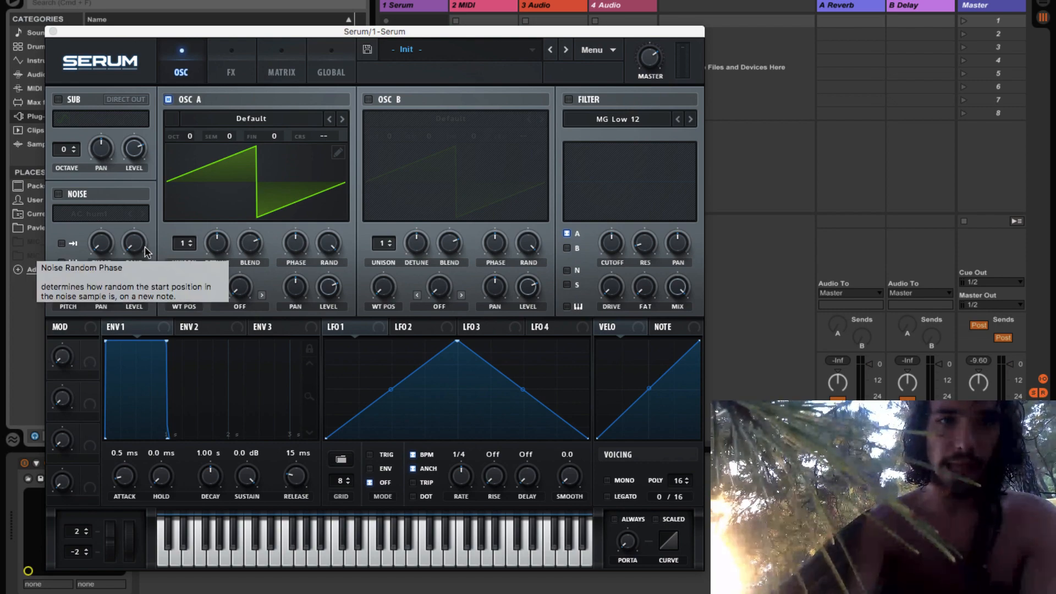
pyautogui.moveTo(292, 31); pyautogui.dragTo(279, 9)
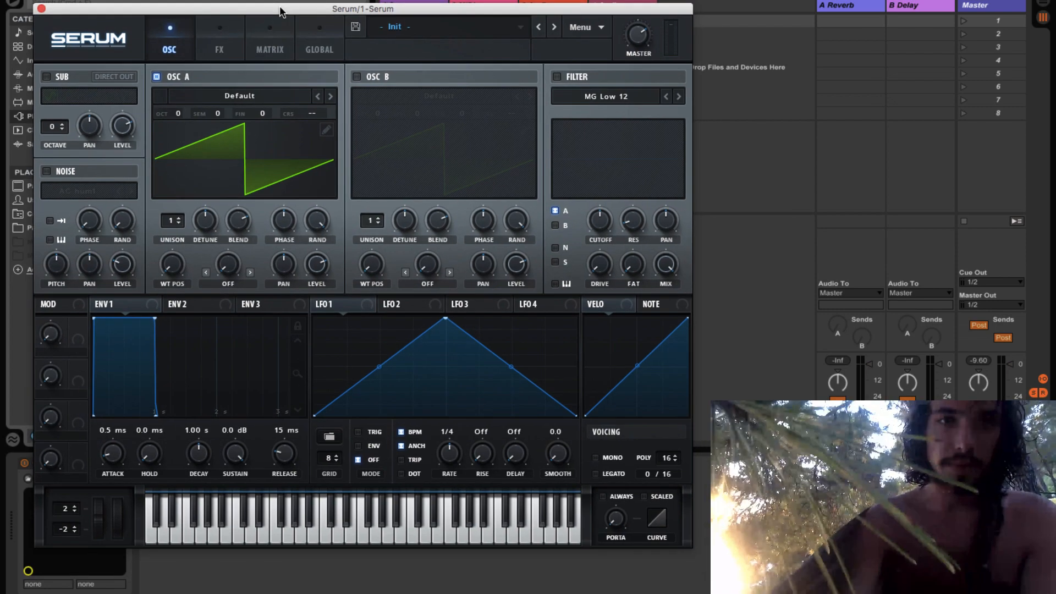
# Step: Load the Analog wavetable 4088 into oscillator A and raise its wavetable position slightly
pyautogui.click(256, 97)
pyautogui.moveTo(254, 111)
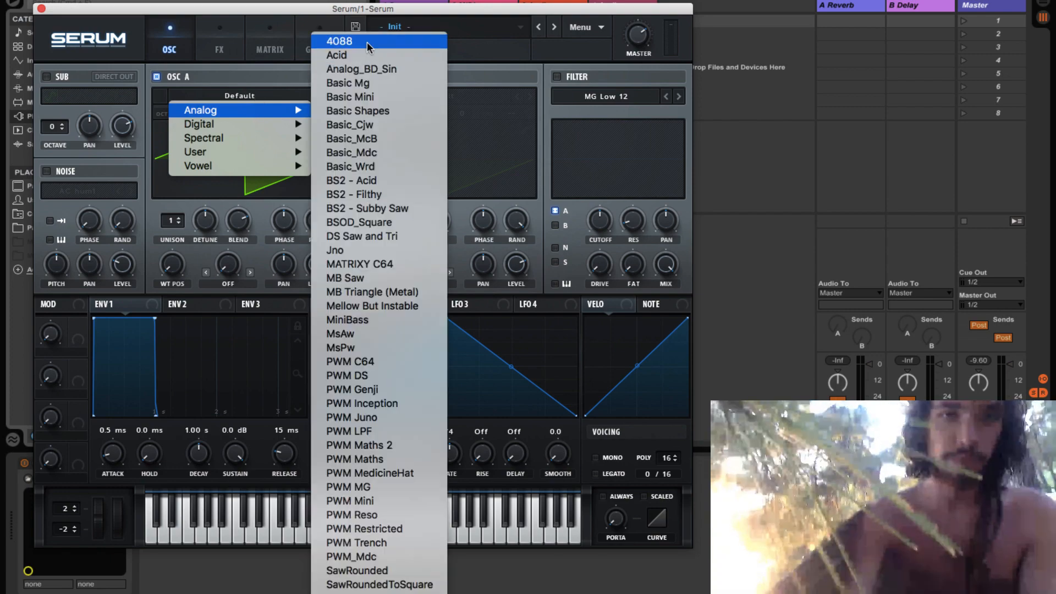
pyautogui.click(368, 42)
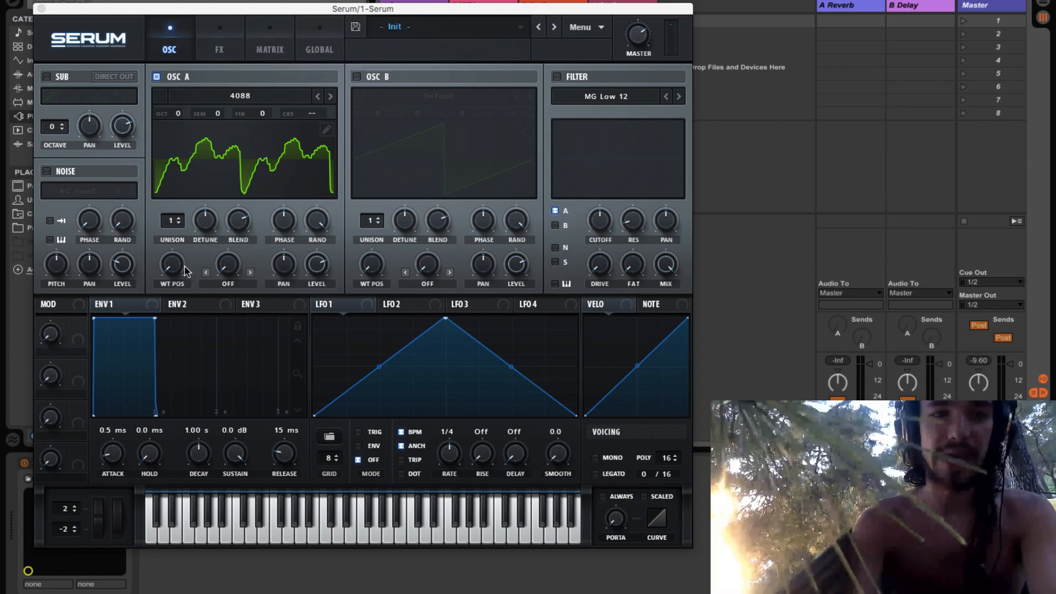
pyautogui.moveTo(174, 266); pyautogui.dragTo(196, 270)
# Step: Enable Serum's reverb effect and increase its size and mix
pyautogui.click(219, 44)
pyautogui.click(185, 50)
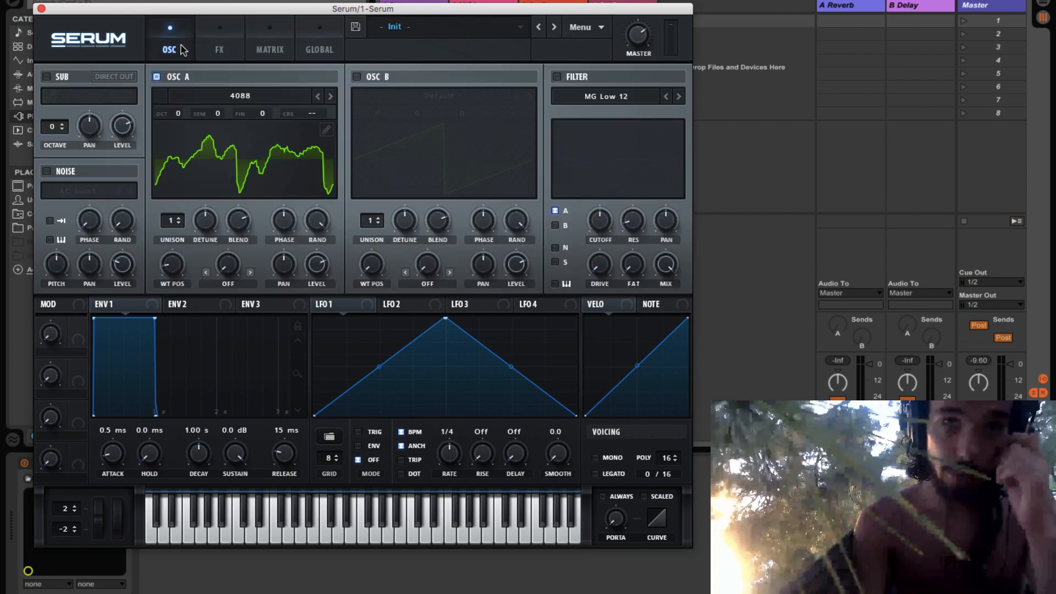
pyautogui.click(216, 45)
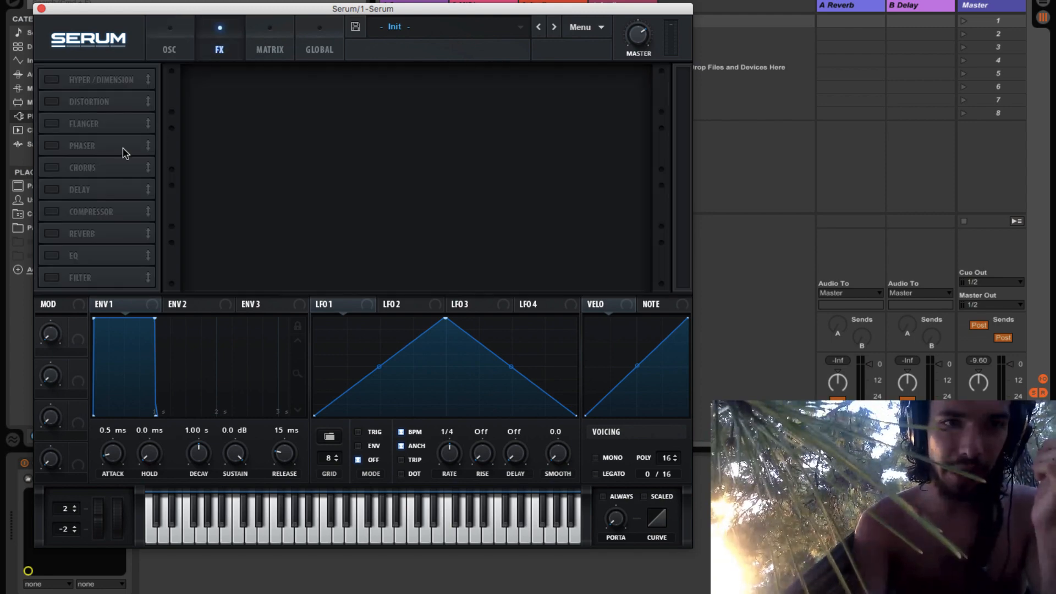
pyautogui.click(52, 233)
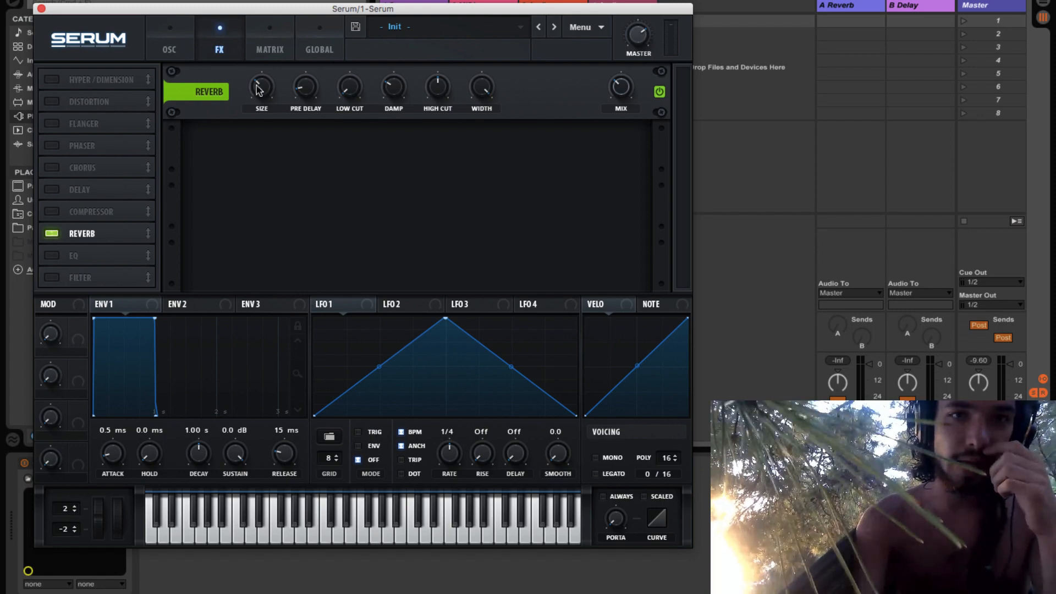
pyautogui.moveTo(261, 88); pyautogui.dragTo(276, 33)
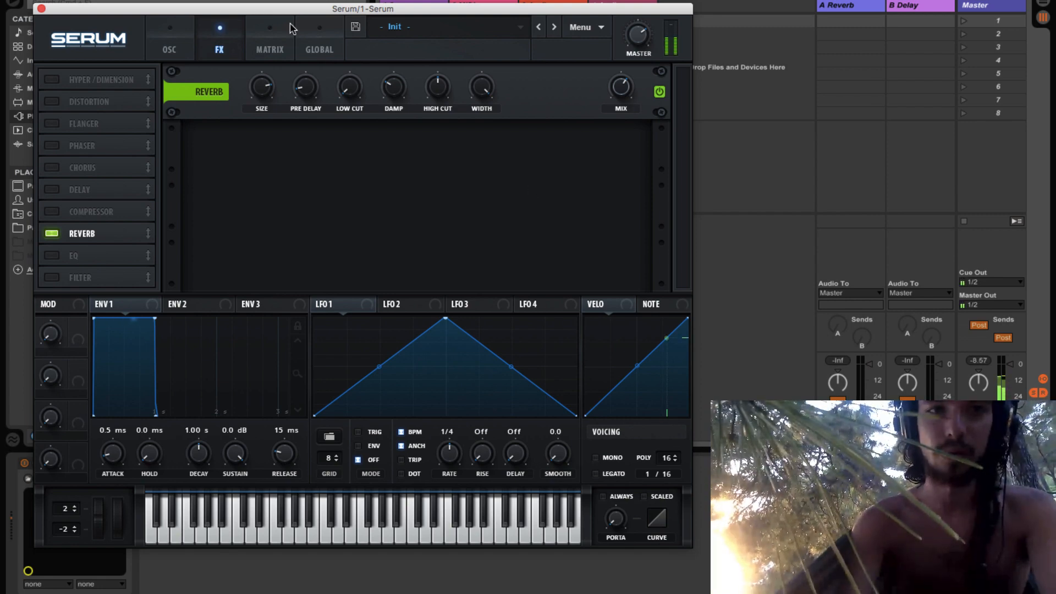
# Step: Advance oscillator A's wavetable position to about the middle and give it 2 unison voices with a reduced detune
pyautogui.click(167, 37)
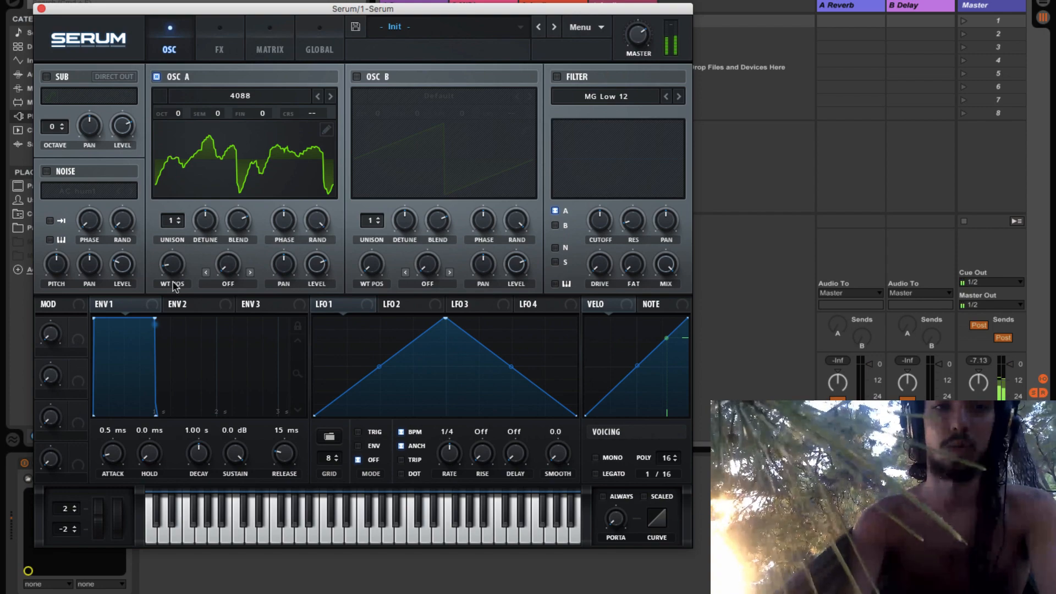
pyautogui.moveTo(173, 268); pyautogui.dragTo(188, 220)
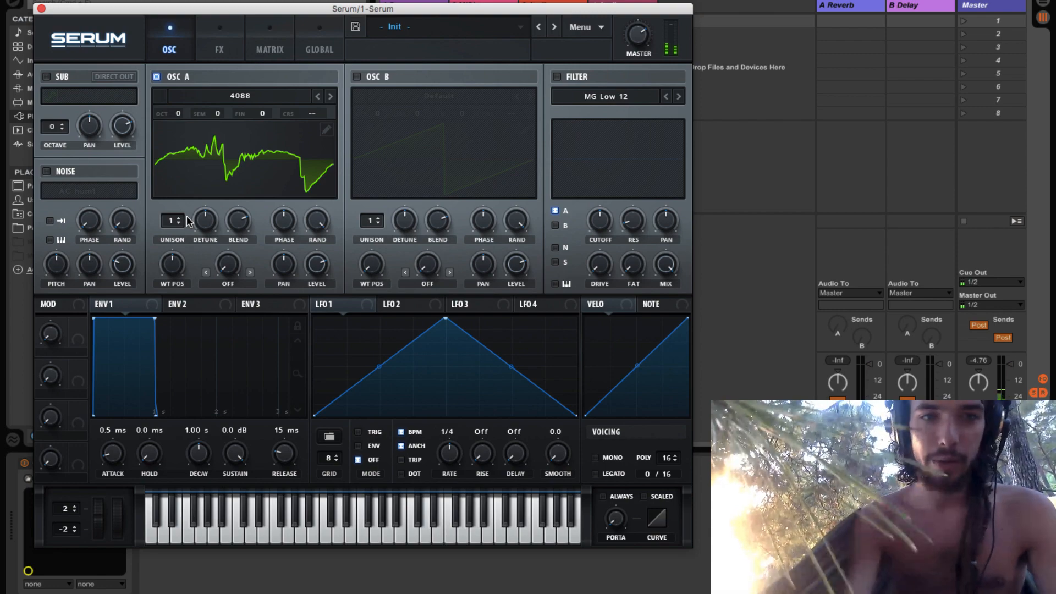
pyautogui.click(178, 218)
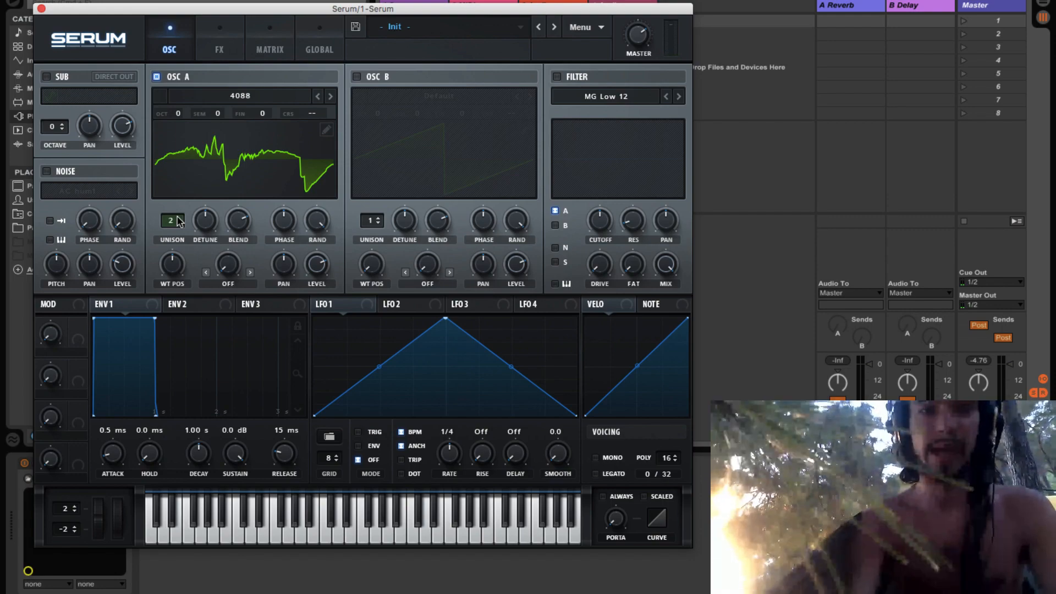
pyautogui.moveTo(209, 228)
pyautogui.mouseDown()
pyautogui.moveTo(206, 248)
pyautogui.moveTo(212, 238)
pyautogui.mouseUp()
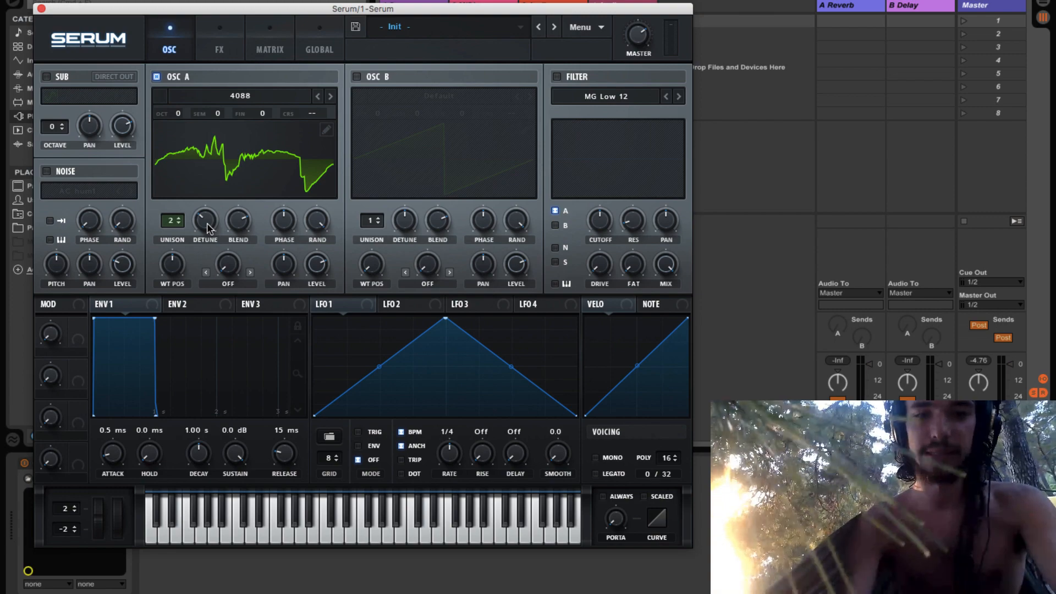
pyautogui.moveTo(207, 228); pyautogui.dragTo(213, 259)
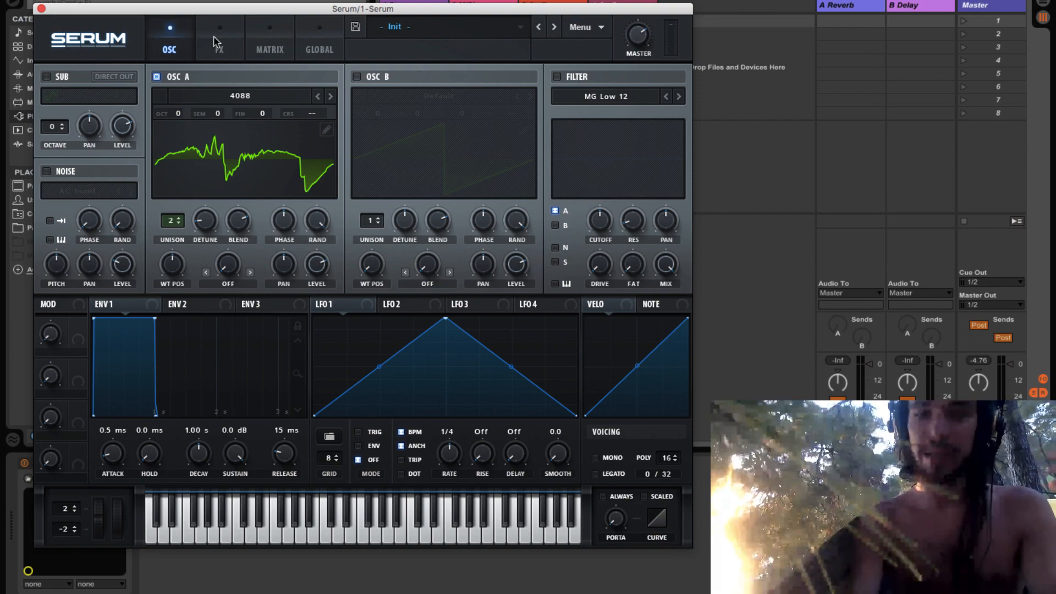
pyautogui.moveTo(201, 225); pyautogui.dragTo(219, 285)
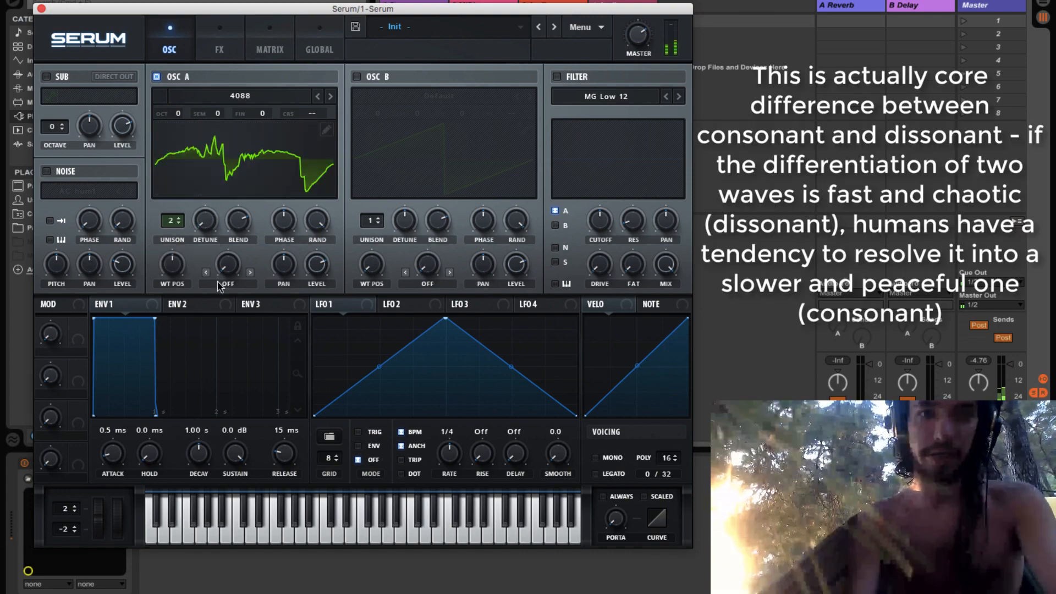
# Step: Set the reverb's low cut to 23% and adjust its high cut
pyautogui.click(219, 50)
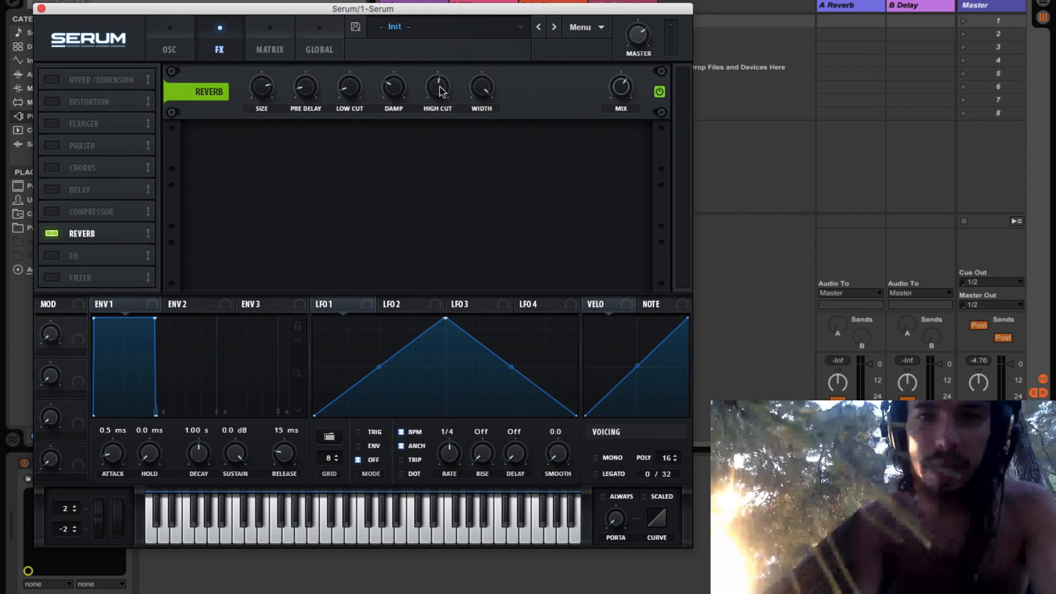
pyautogui.moveTo(442, 88); pyautogui.dragTo(446, 61)
pyautogui.moveTo(353, 88); pyautogui.dragTo(352, 66)
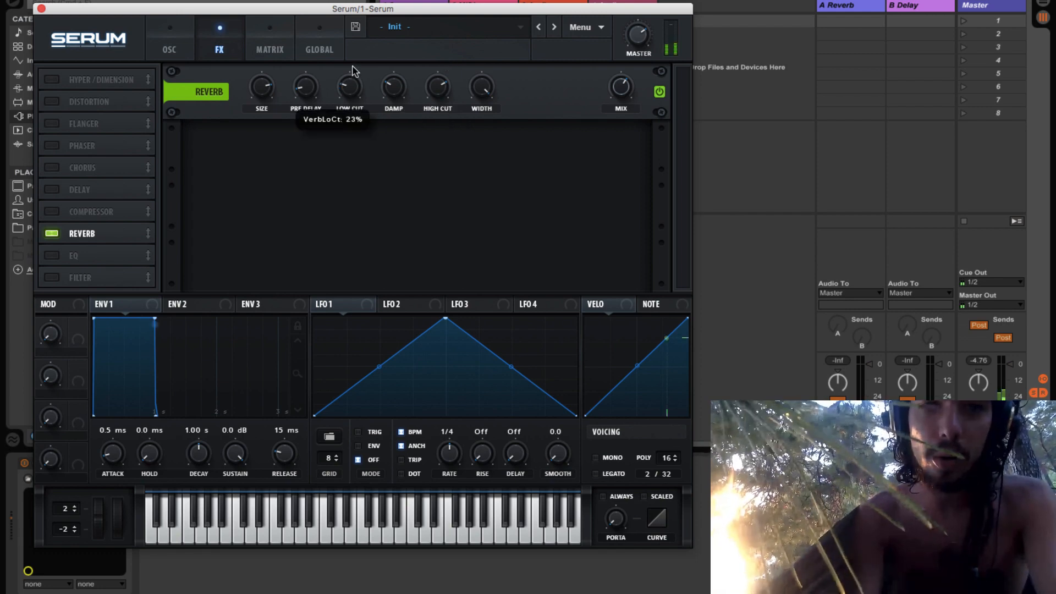
pyautogui.moveTo(438, 88); pyautogui.dragTo(439, 169)
# Step: Lower oscillator A's wavetable position close to its start and set a small amount of unison detune
pyautogui.click(174, 44)
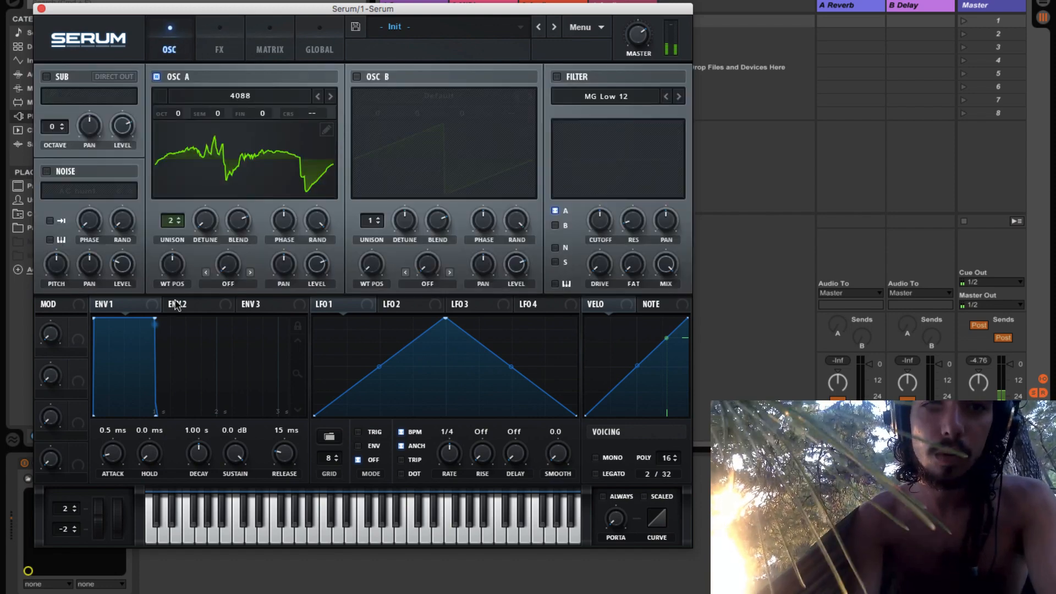
pyautogui.moveTo(172, 269); pyautogui.dragTo(191, 365)
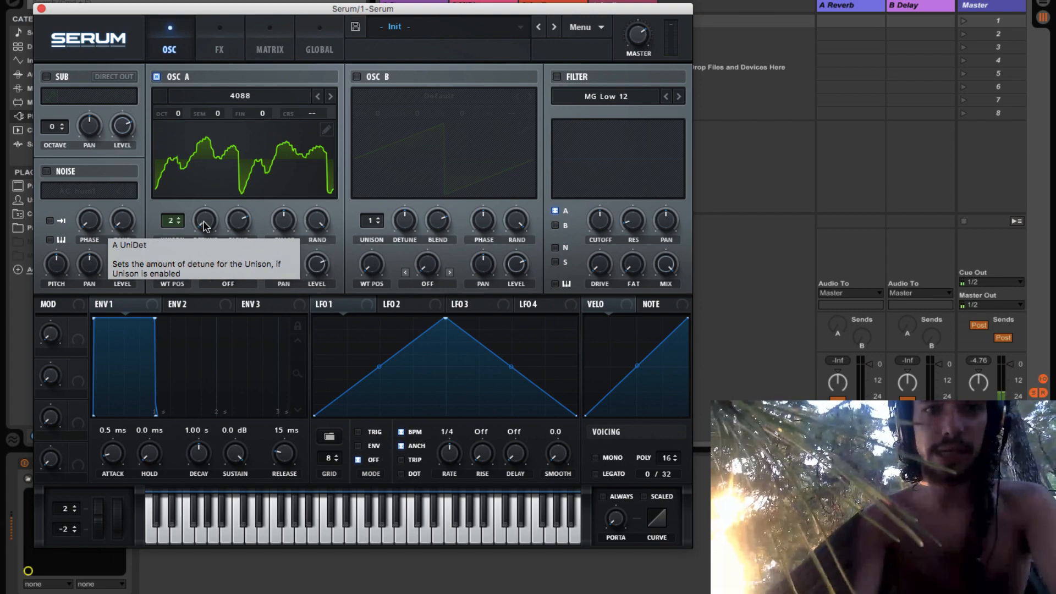
pyautogui.moveTo(204, 225)
pyautogui.mouseDown()
pyautogui.moveTo(214, 107)
pyautogui.moveTo(213, 220)
pyautogui.mouseUp()
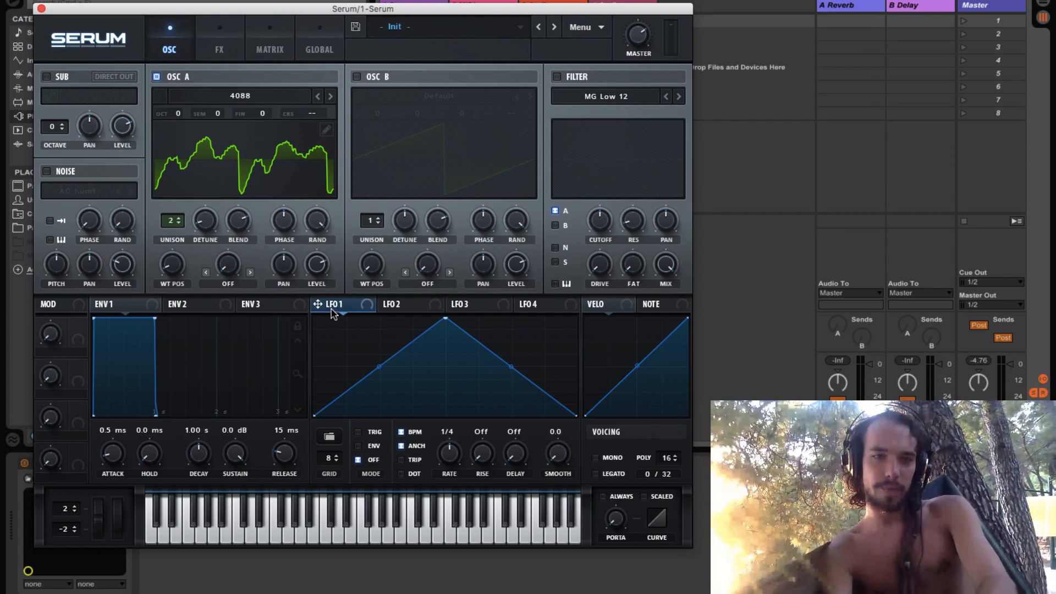
# Step: Modulate oscillator A's unison detune with LFO 1 by a small amount, at a rate of one bar
pyautogui.moveTo(330, 305); pyautogui.dragTo(207, 224)
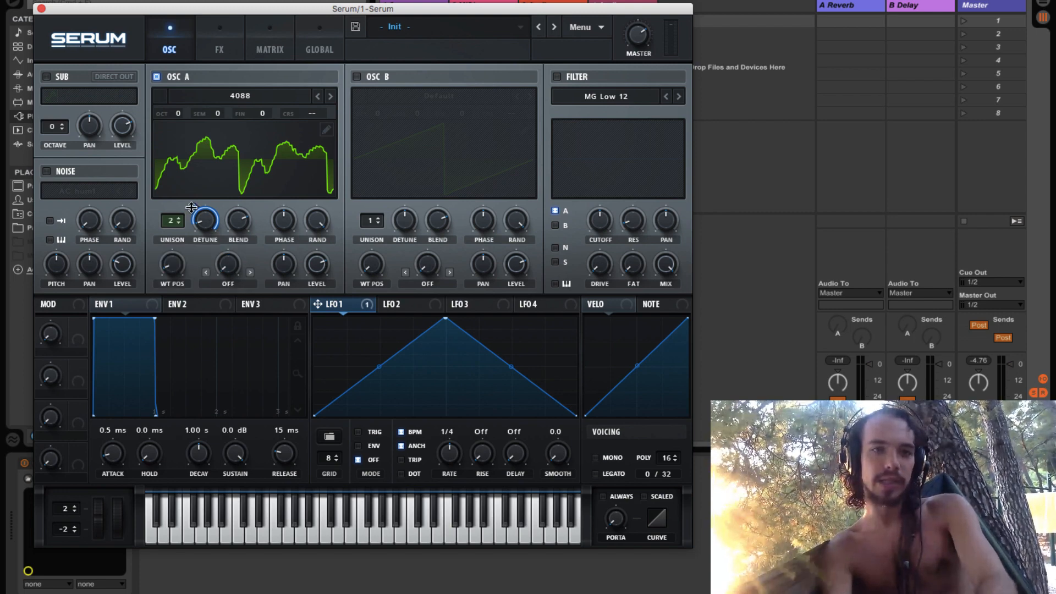
pyautogui.moveTo(192, 207); pyautogui.dragTo(185, 262)
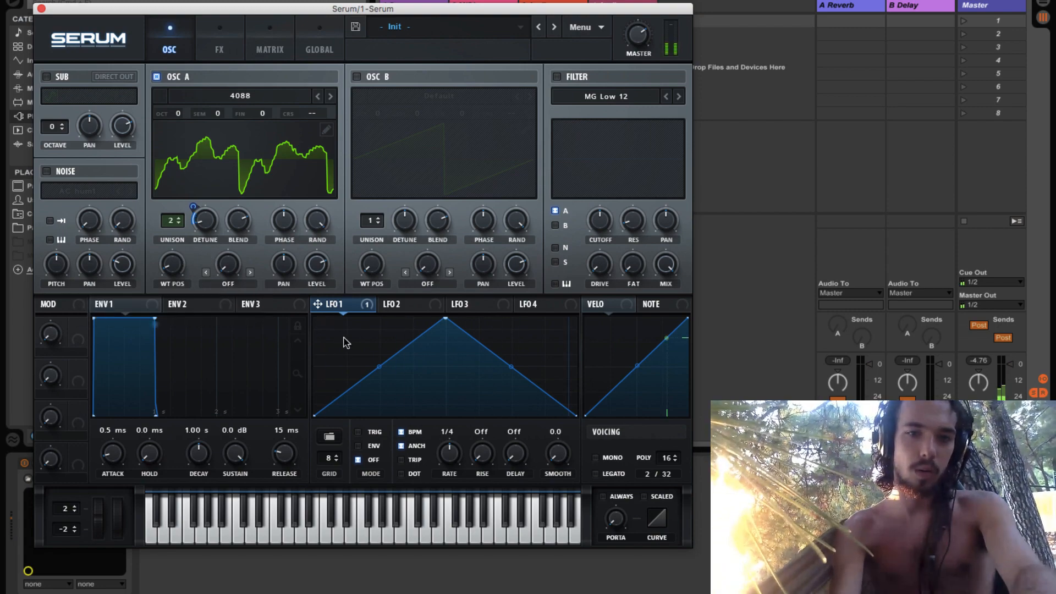
pyautogui.moveTo(451, 457); pyautogui.dragTo(451, 470)
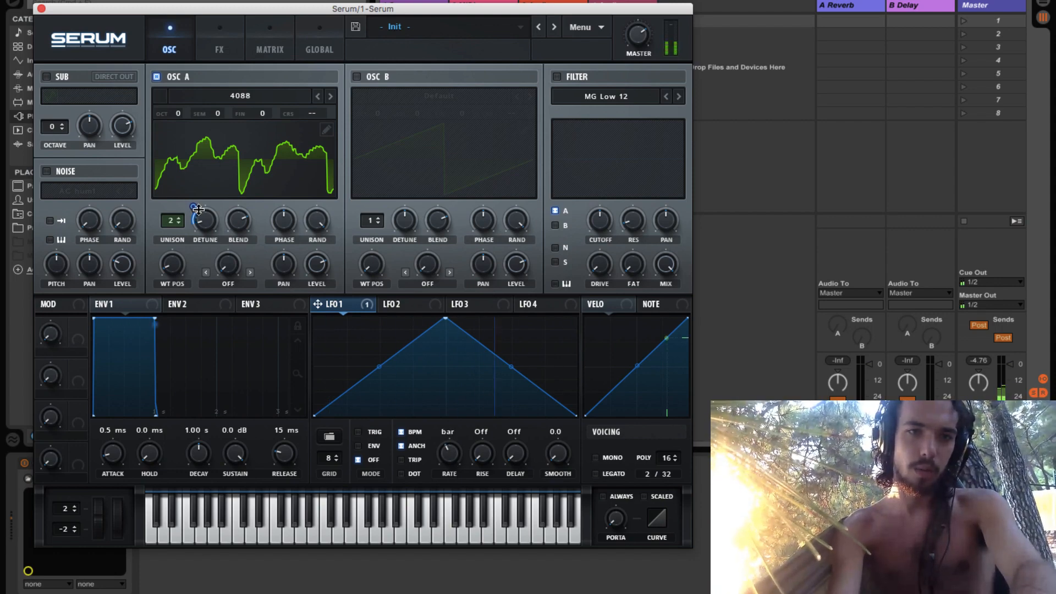
pyautogui.moveTo(194, 204)
pyautogui.mouseDown()
pyautogui.moveTo(196, 186)
pyautogui.moveTo(198, 210)
pyautogui.mouseUp()
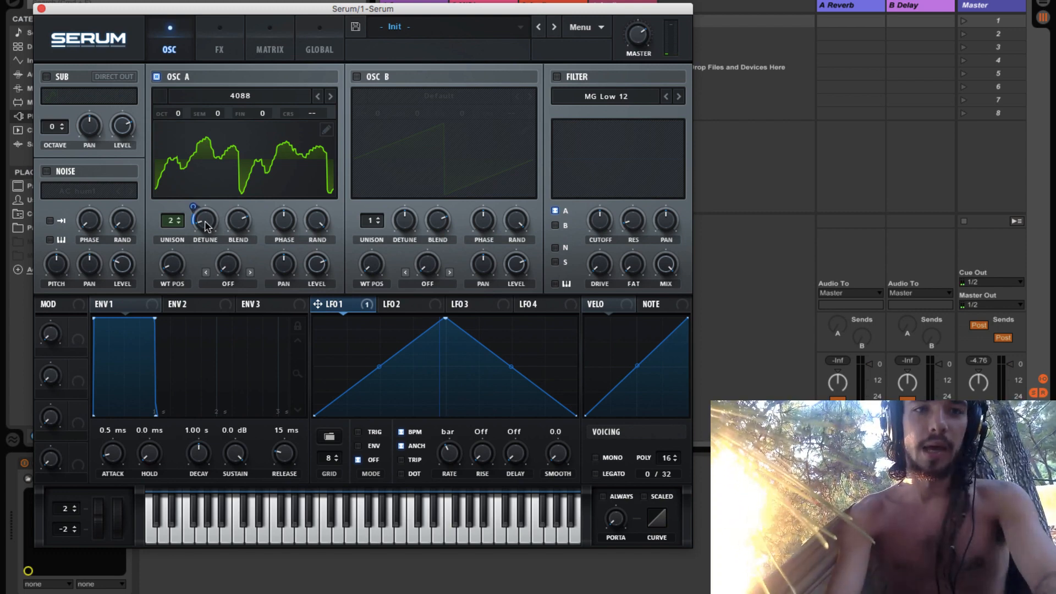
pyautogui.moveTo(206, 227)
pyautogui.mouseDown()
pyautogui.moveTo(207, 242)
pyautogui.moveTo(219, 156)
pyautogui.moveTo(211, 225)
pyautogui.mouseUp()
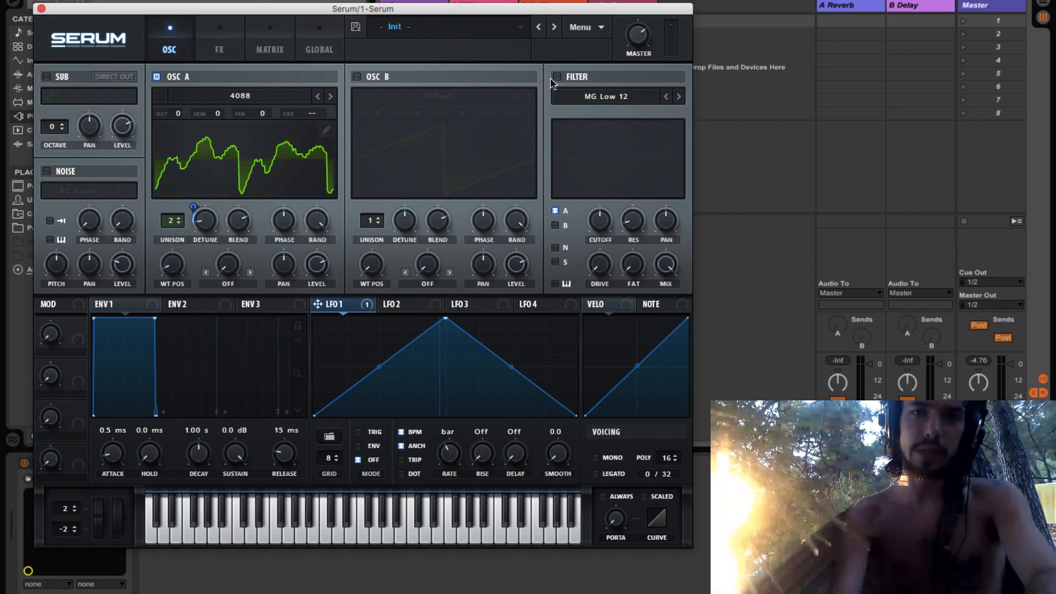
# Step: Enable the MG Low 12 filter on oscillator A and adjust its cutoff, resonance, drive and fat
pyautogui.click(557, 77)
pyautogui.moveTo(598, 226)
pyautogui.mouseDown()
pyautogui.moveTo(600, 243)
pyautogui.moveTo(602, 226)
pyautogui.moveTo(636, 197)
pyautogui.moveTo(603, 228)
pyautogui.moveTo(602, 207)
pyautogui.moveTo(601, 246)
pyautogui.moveTo(598, 230)
pyautogui.mouseUp()
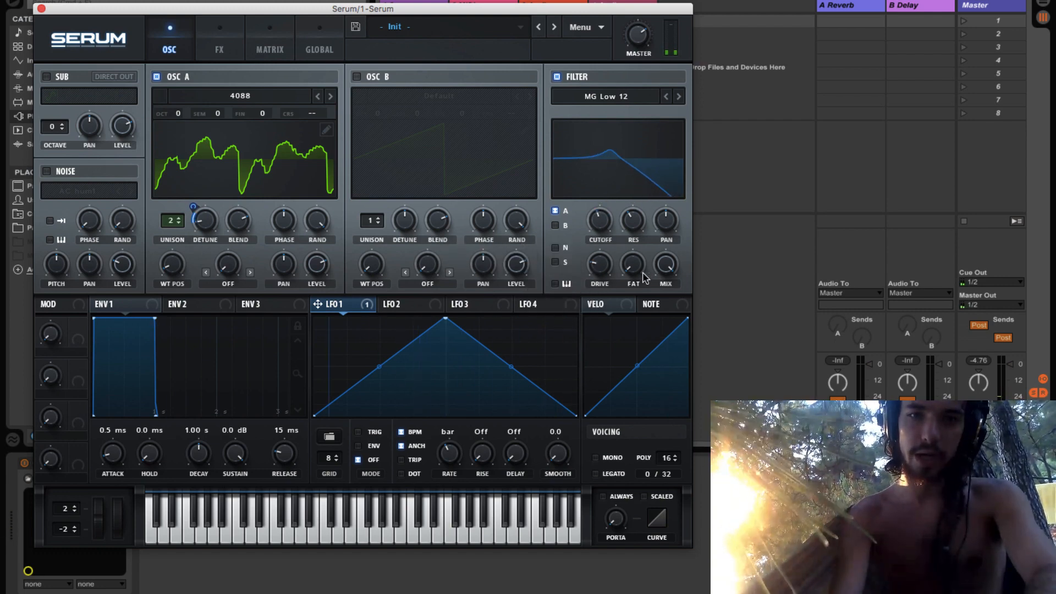
pyautogui.moveTo(631, 266); pyautogui.dragTo(631, 232)
pyautogui.moveTo(599, 197)
pyautogui.mouseDown()
pyautogui.moveTo(605, 160)
pyautogui.moveTo(602, 196)
pyautogui.mouseUp()
# Step: Modulate oscillator A's wavetable position with LFO 2 at a rate of 4 bars
pyautogui.moveTo(168, 262)
pyautogui.mouseDown()
pyautogui.moveTo(197, 160)
pyautogui.moveTo(182, 263)
pyautogui.mouseUp()
pyautogui.click(397, 307)
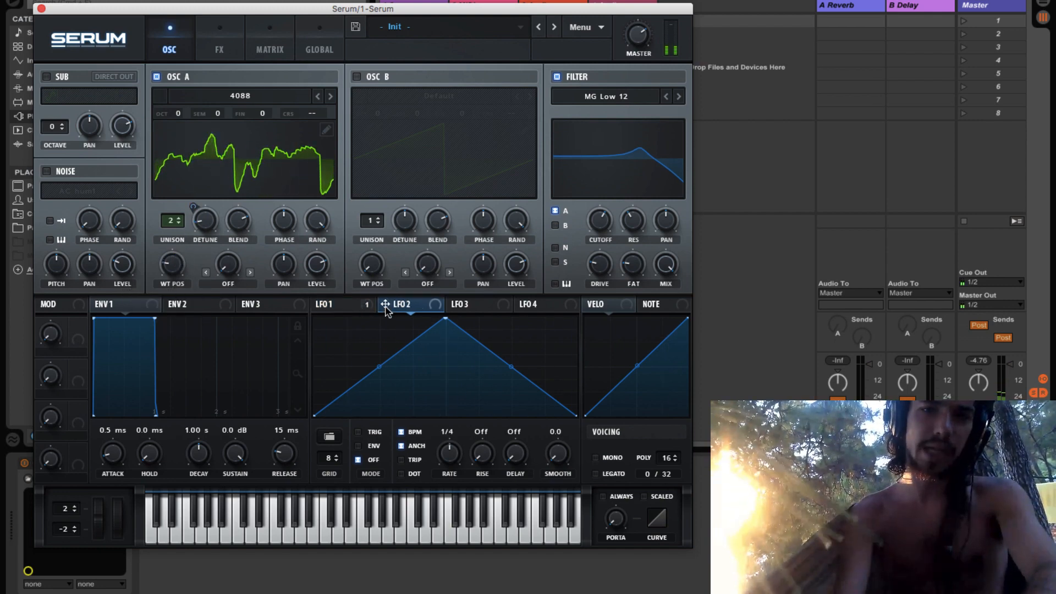
pyautogui.moveTo(385, 304); pyautogui.dragTo(171, 286)
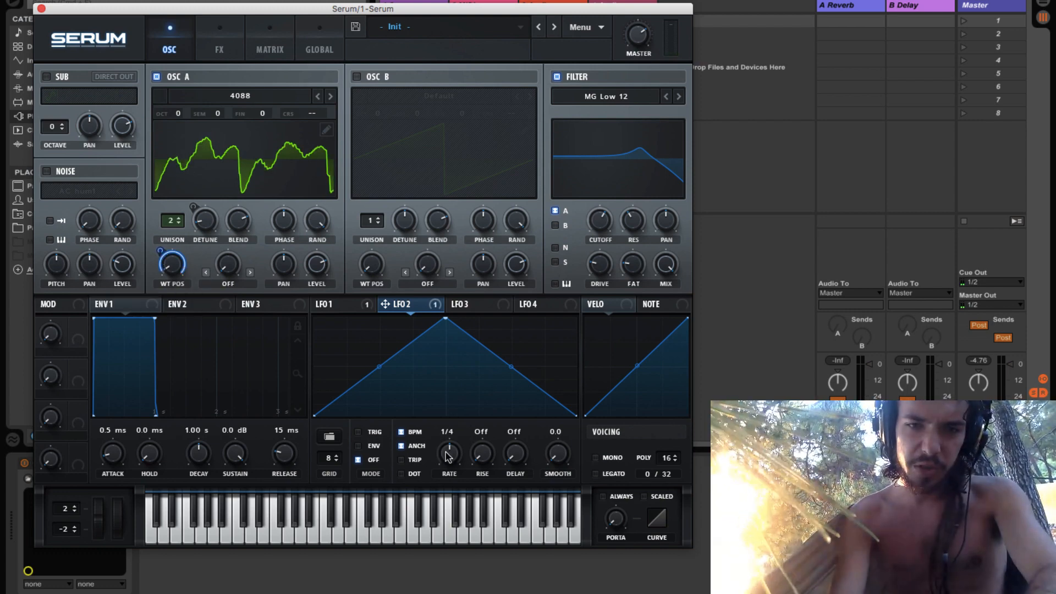
pyautogui.moveTo(448, 456); pyautogui.dragTo(447, 471)
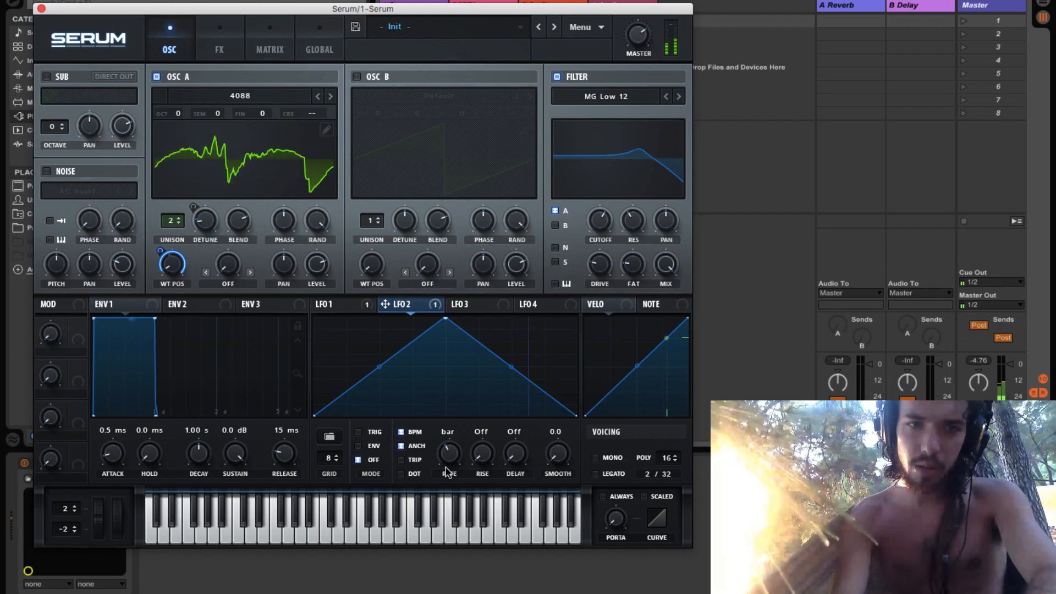
pyautogui.moveTo(450, 464); pyautogui.dragTo(450, 470)
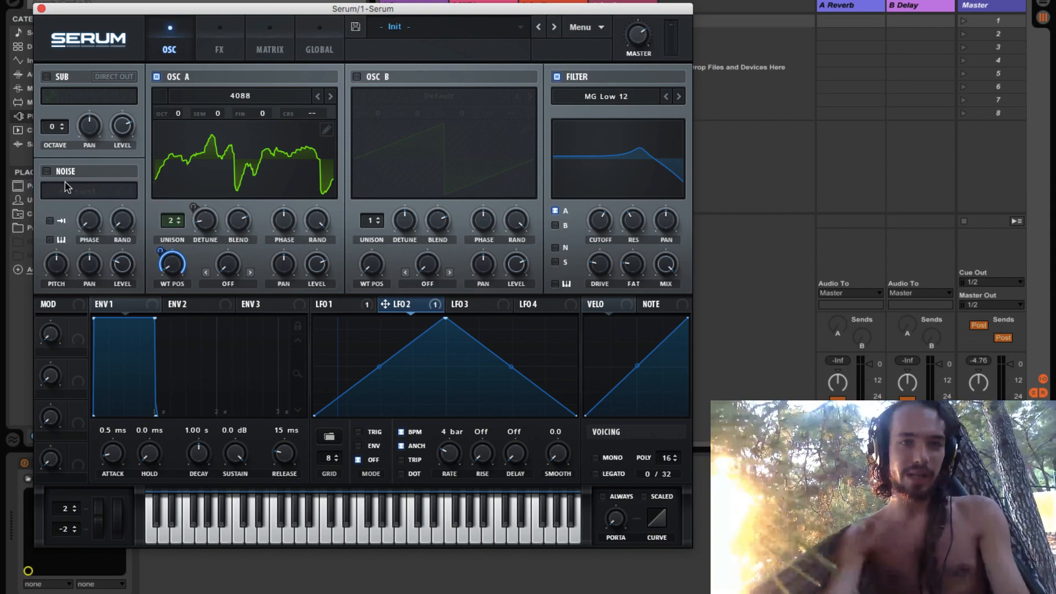
# Step: Enable the noise oscillator with the Squeeky sample from Organics and raise its level to about halfway
pyautogui.click(46, 172)
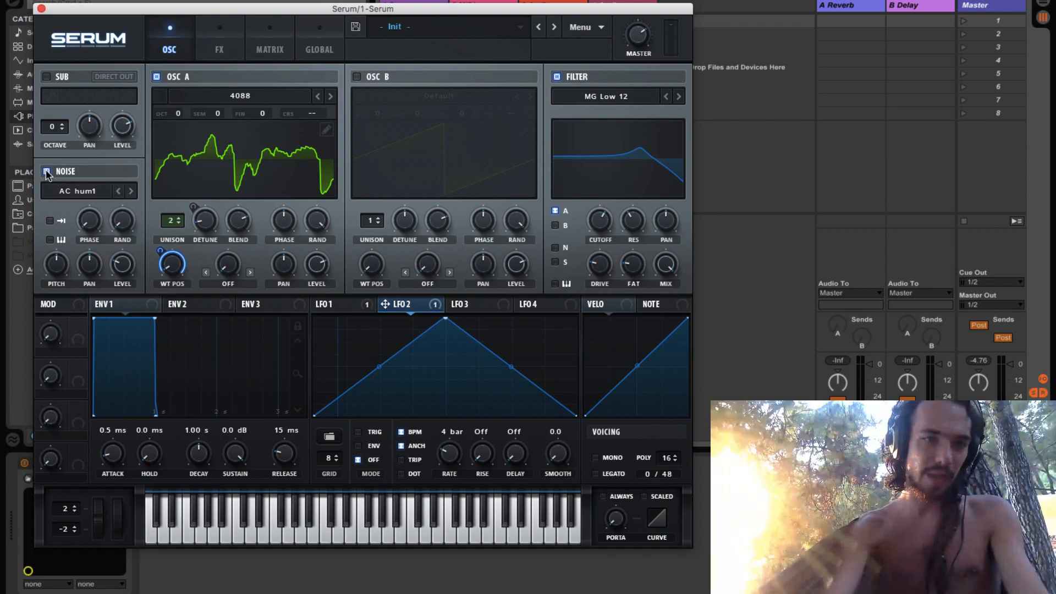
pyautogui.click(78, 191)
pyautogui.moveTo(89, 246)
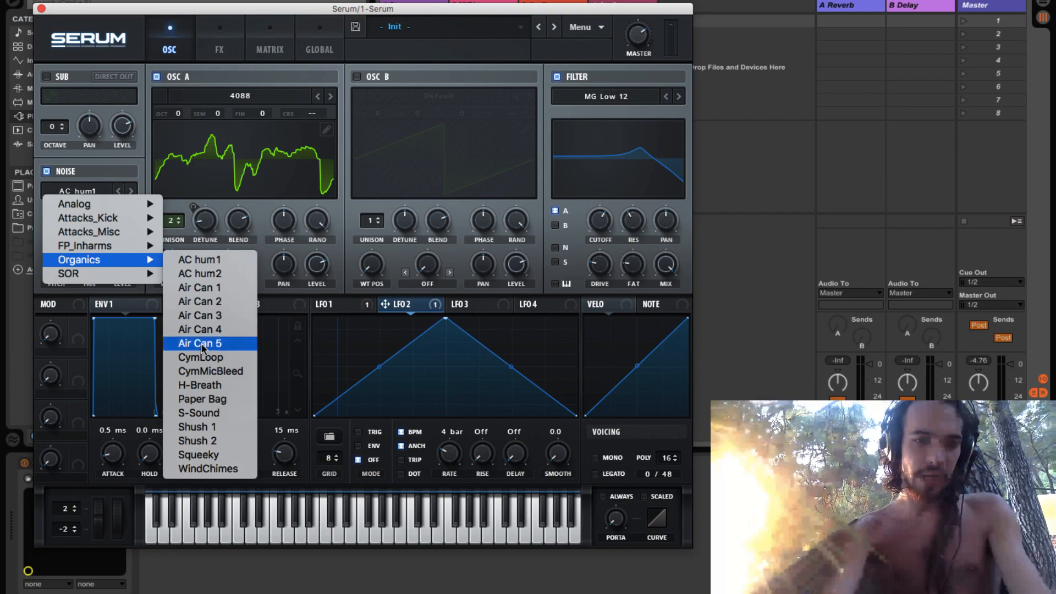
pyautogui.click(208, 454)
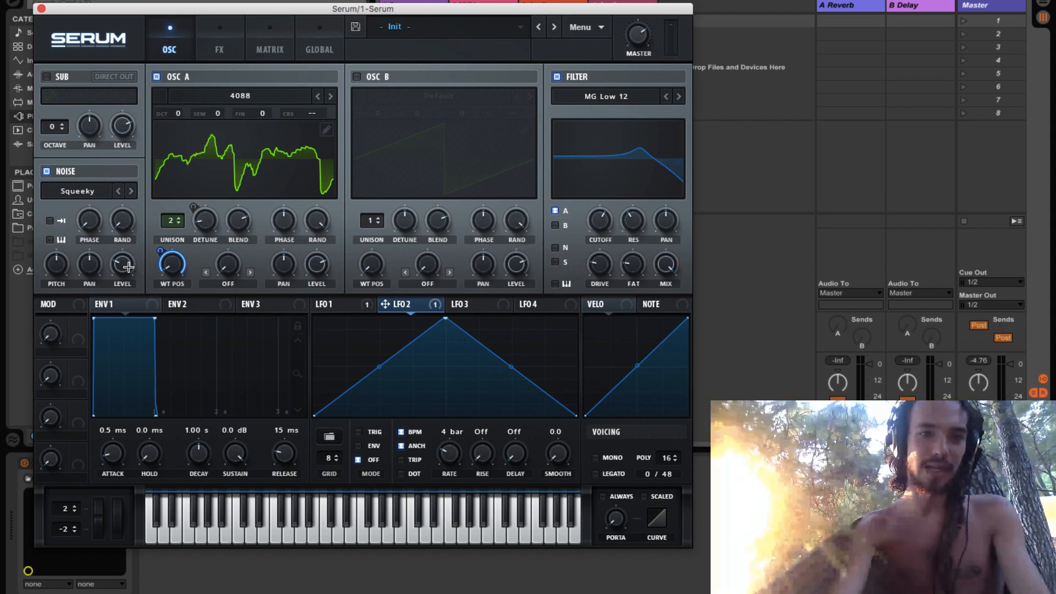
pyautogui.moveTo(122, 267); pyautogui.dragTo(128, 210)
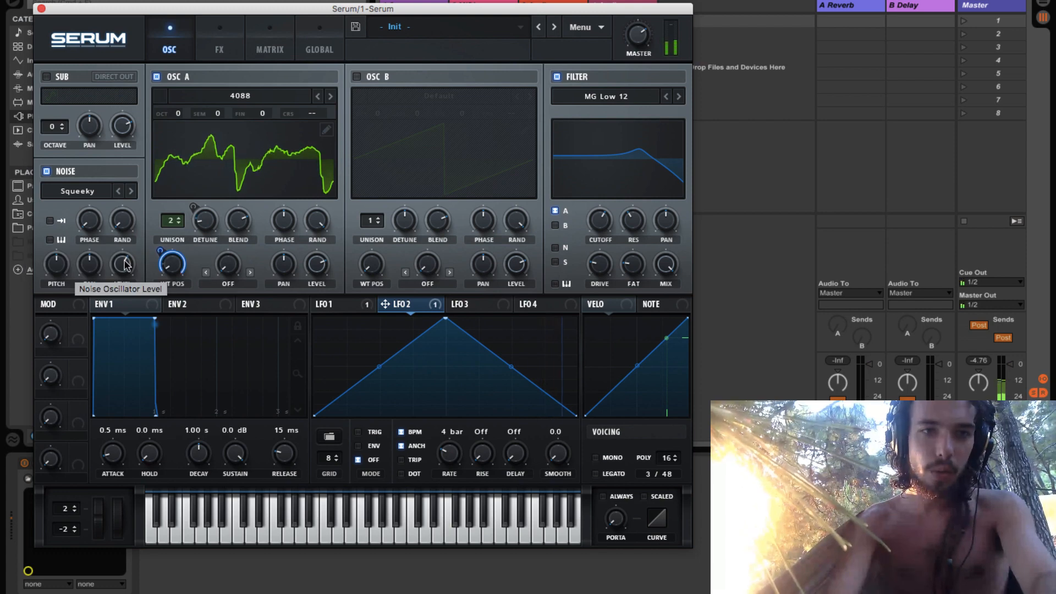
pyautogui.moveTo(123, 260); pyautogui.dragTo(122, 276)
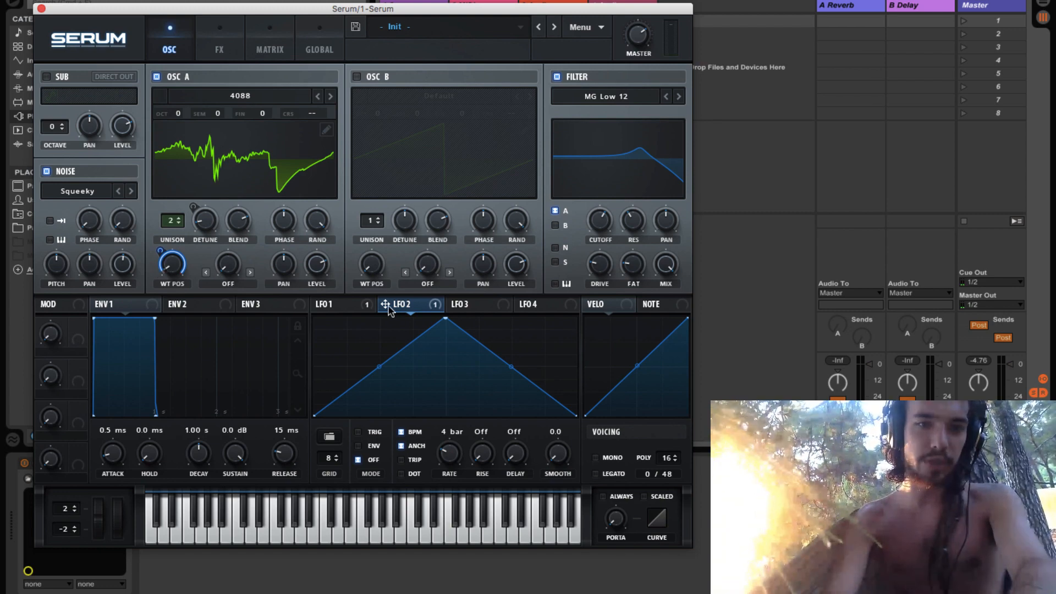
# Step: Modulate the noise oscillator's pitch with LFO 2, audition the sound and raise the noise phase randomness
pyautogui.moveTo(385, 305); pyautogui.dragTo(47, 268)
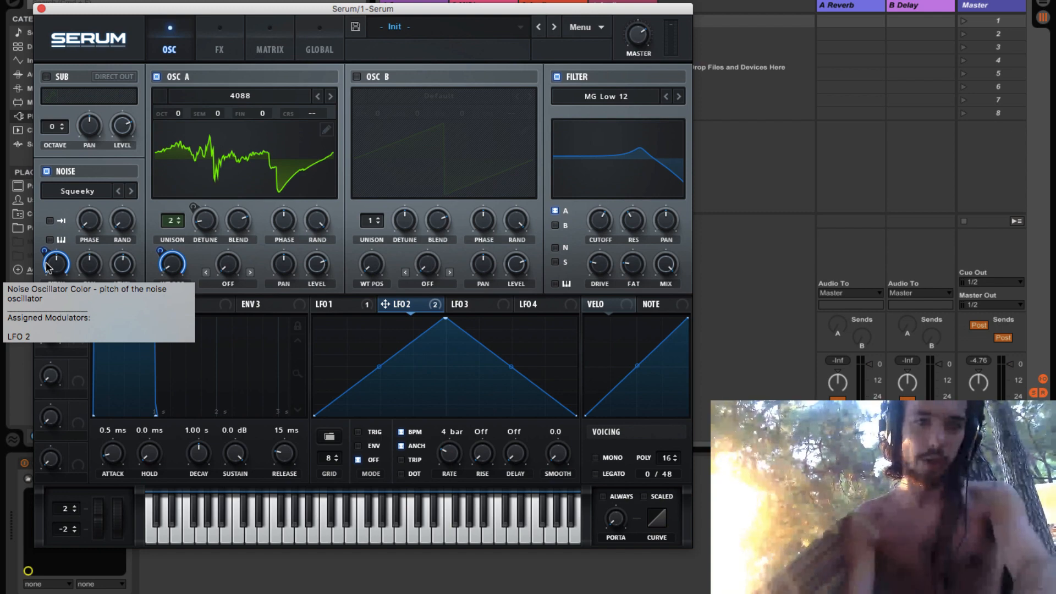
pyautogui.press('a')
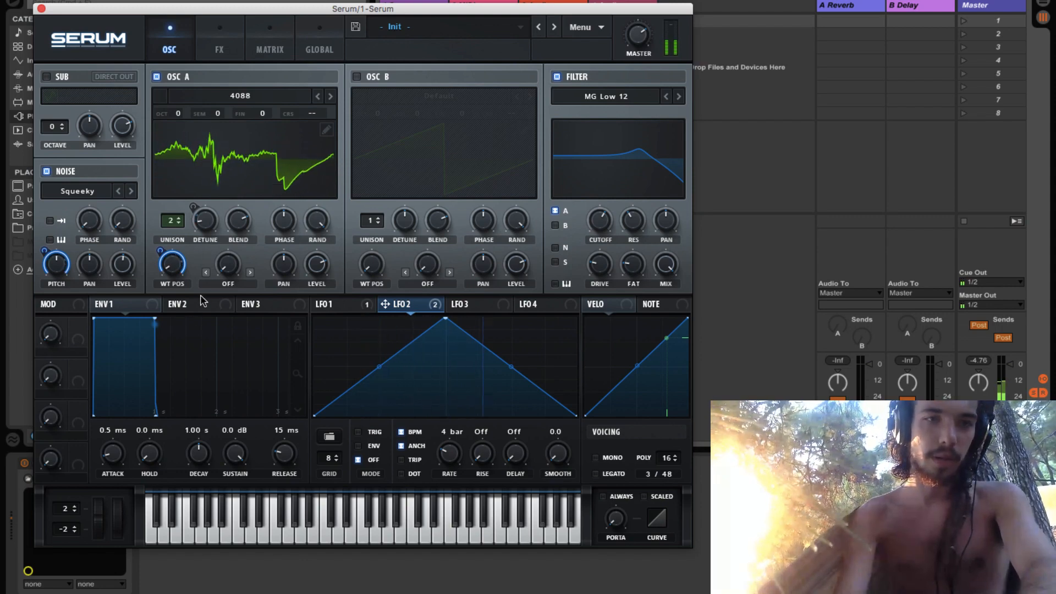
pyautogui.moveTo(120, 230); pyautogui.dragTo(132, 147)
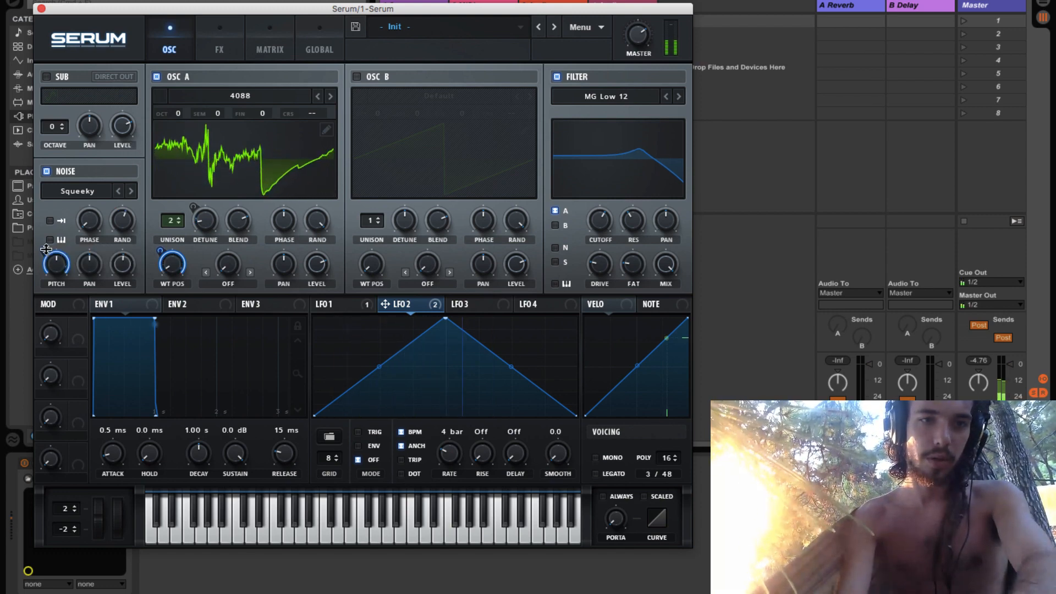
pyautogui.moveTo(46, 249)
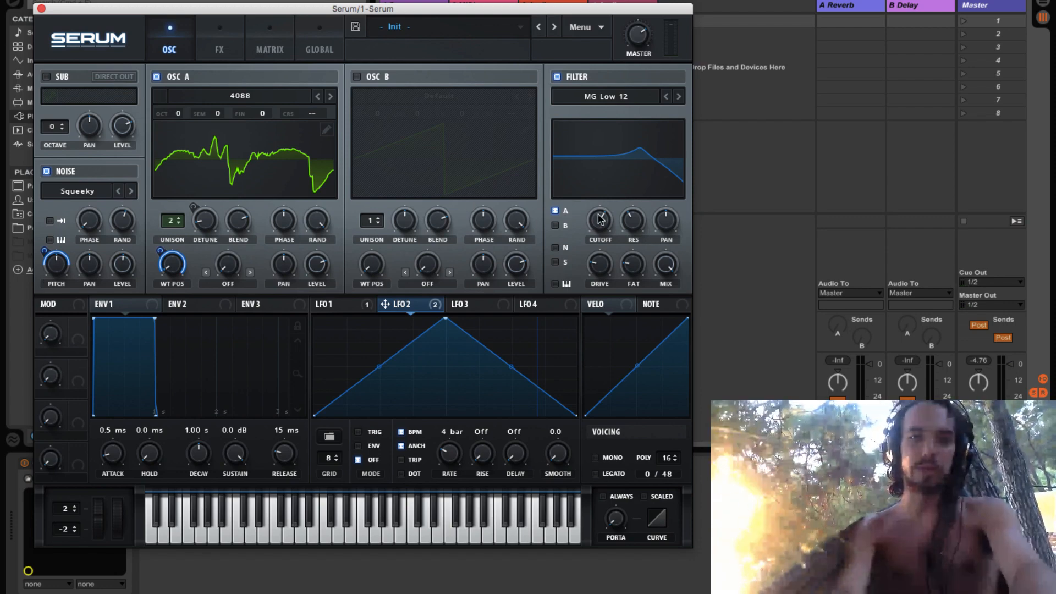
# Step: Fine-tune the filter cutoff to about 1487 Hz and oscillator A's unison detune to 0.01
pyautogui.moveTo(603, 228)
pyautogui.mouseDown()
pyautogui.moveTo(601, 269)
pyautogui.moveTo(603, 199)
pyautogui.moveTo(603, 218)
pyautogui.mouseUp()
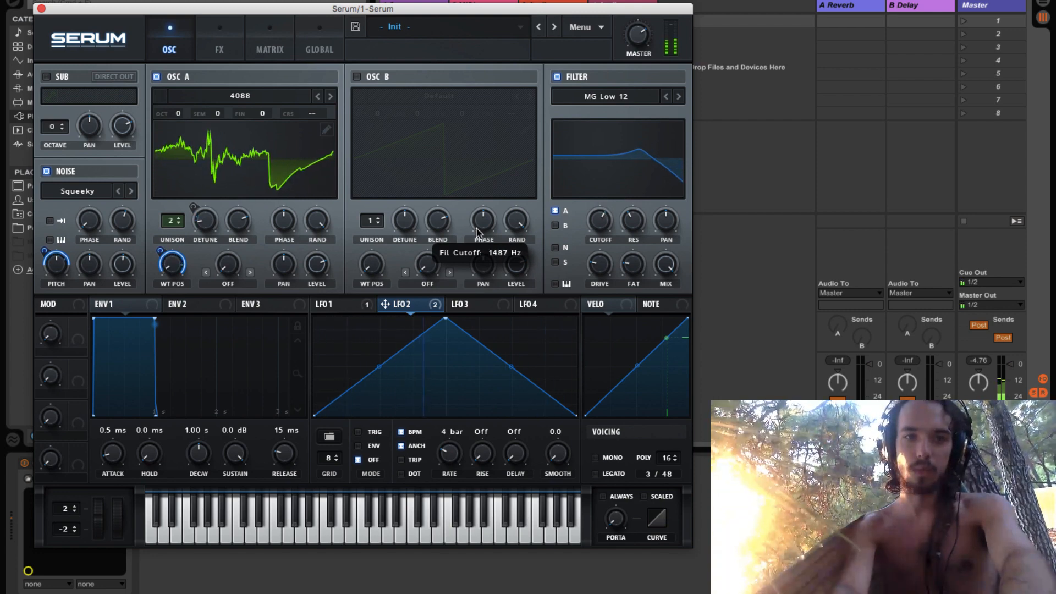
pyautogui.moveTo(209, 222)
pyautogui.mouseDown()
pyautogui.moveTo(208, 162)
pyautogui.moveTo(218, 141)
pyautogui.moveTo(207, 226)
pyautogui.mouseUp()
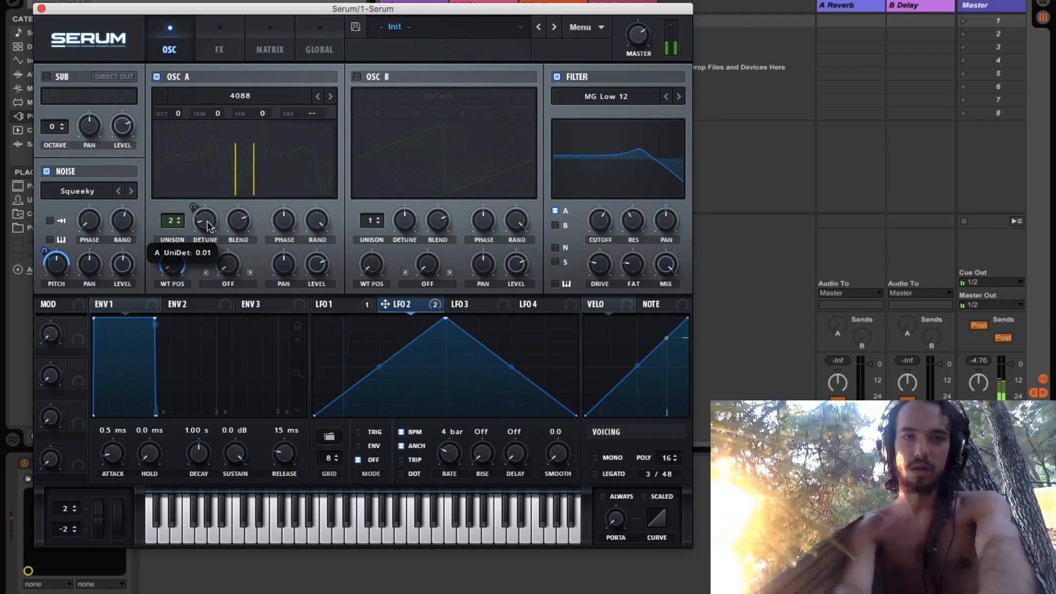
# Step: Raise the reverb's damping to about halfway and try a smaller room before setting its size to 84%
pyautogui.click(219, 44)
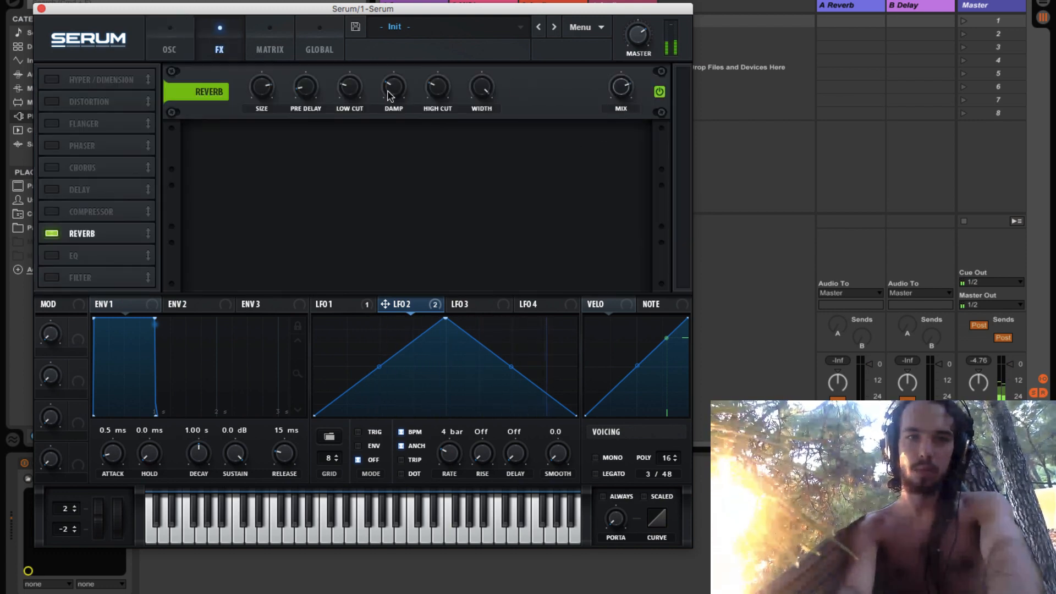
pyautogui.moveTo(391, 101); pyautogui.dragTo(396, 63)
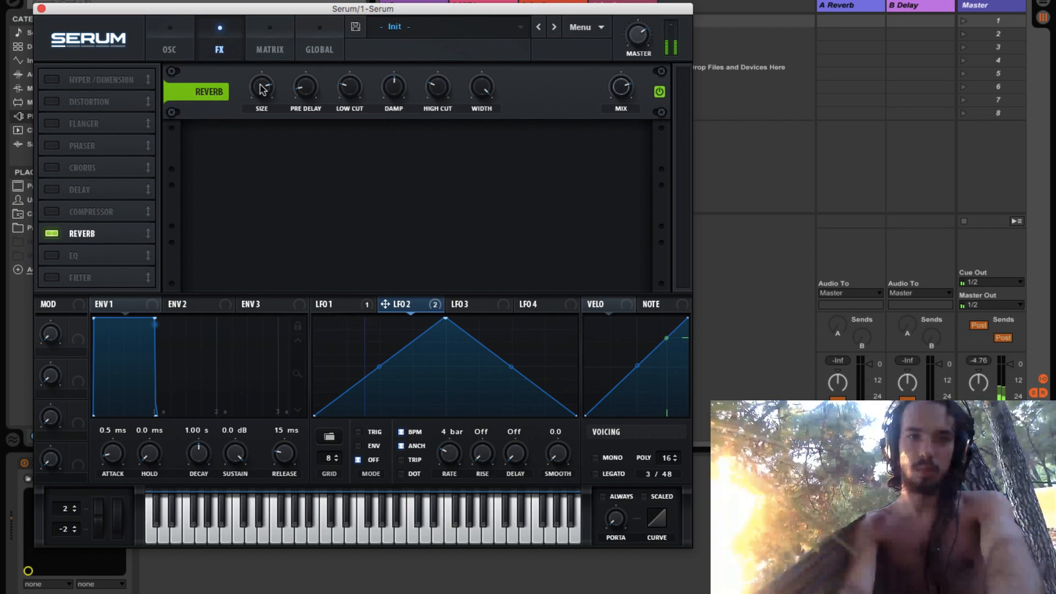
pyautogui.moveTo(266, 89); pyautogui.dragTo(193, 92)
pyautogui.click(172, 30)
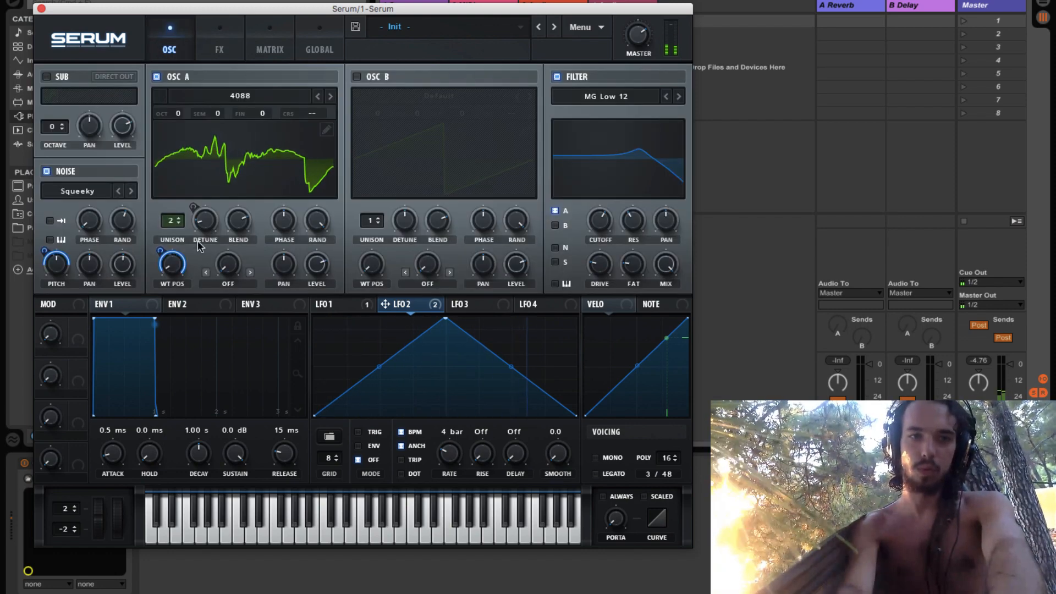
pyautogui.click(219, 32)
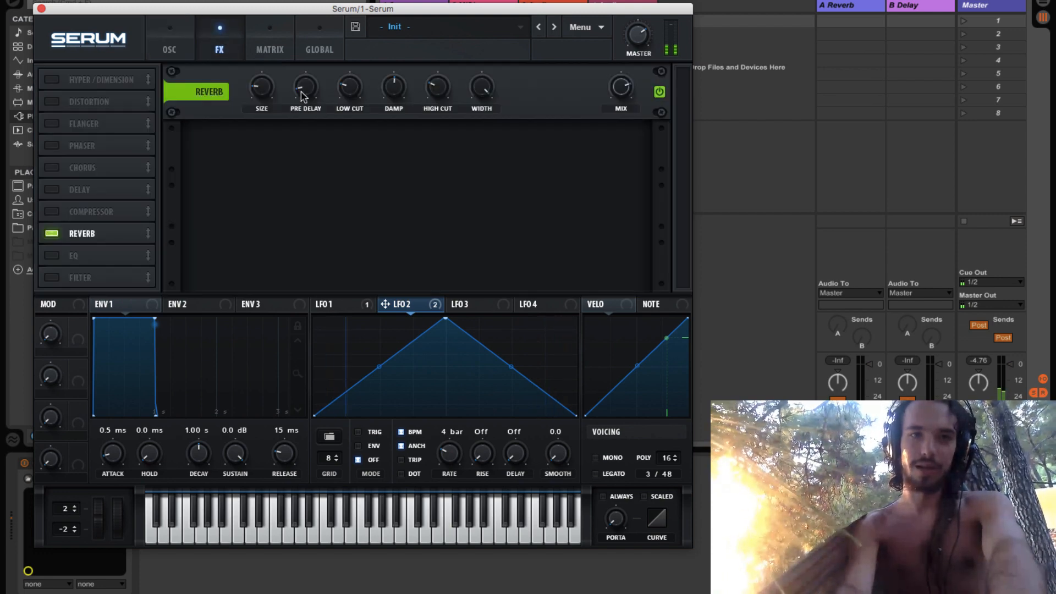
pyautogui.moveTo(261, 82); pyautogui.dragTo(277, 1)
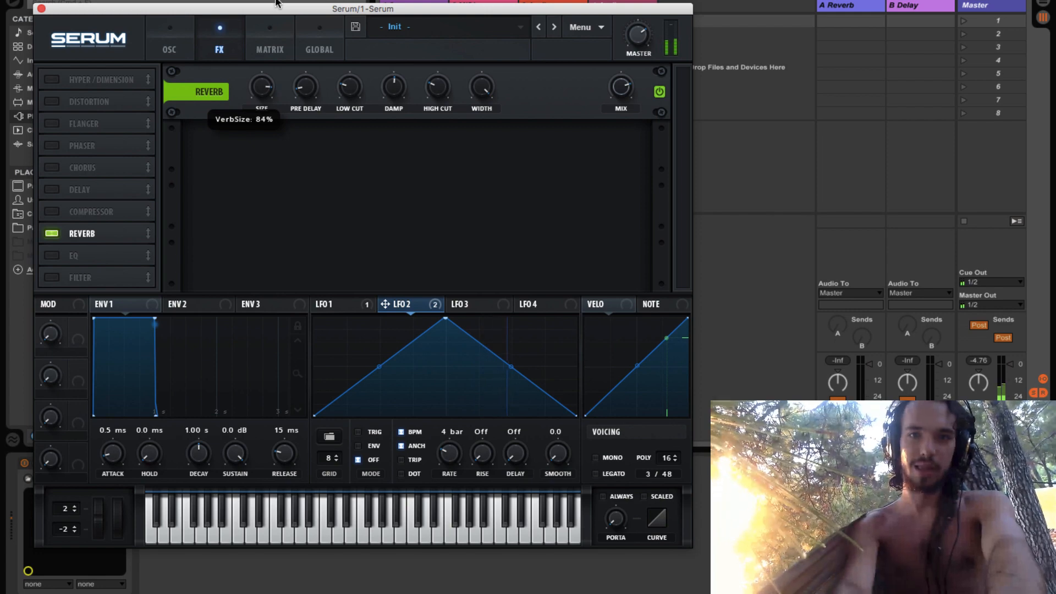
# Step: Lower the cutoff of the MG Low 12 filter and close the synth window
pyautogui.click(164, 44)
pyautogui.moveTo(599, 223); pyautogui.dragTo(602, 275)
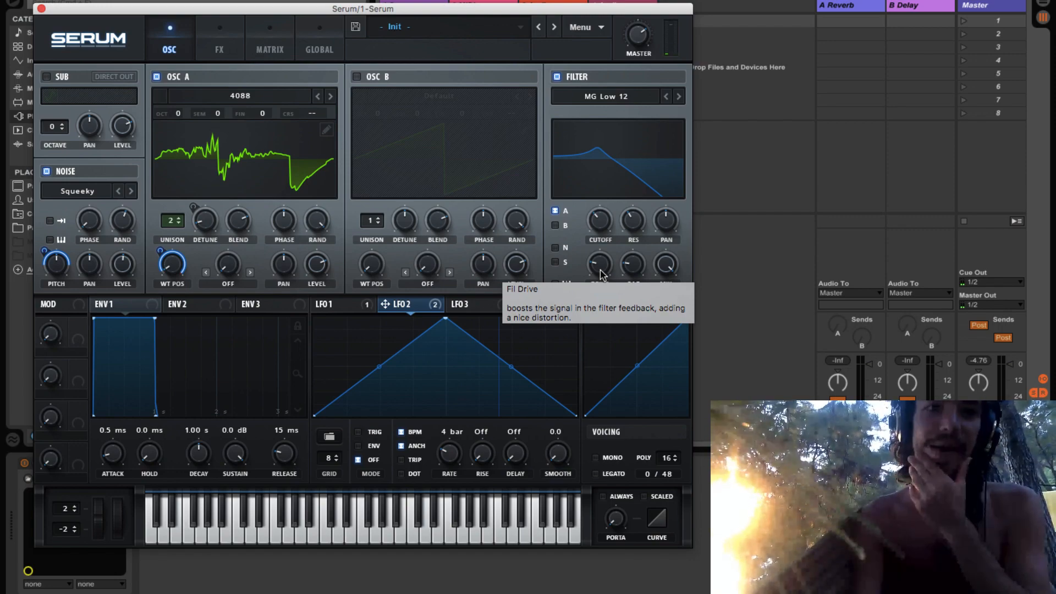
pyautogui.click(41, 8)
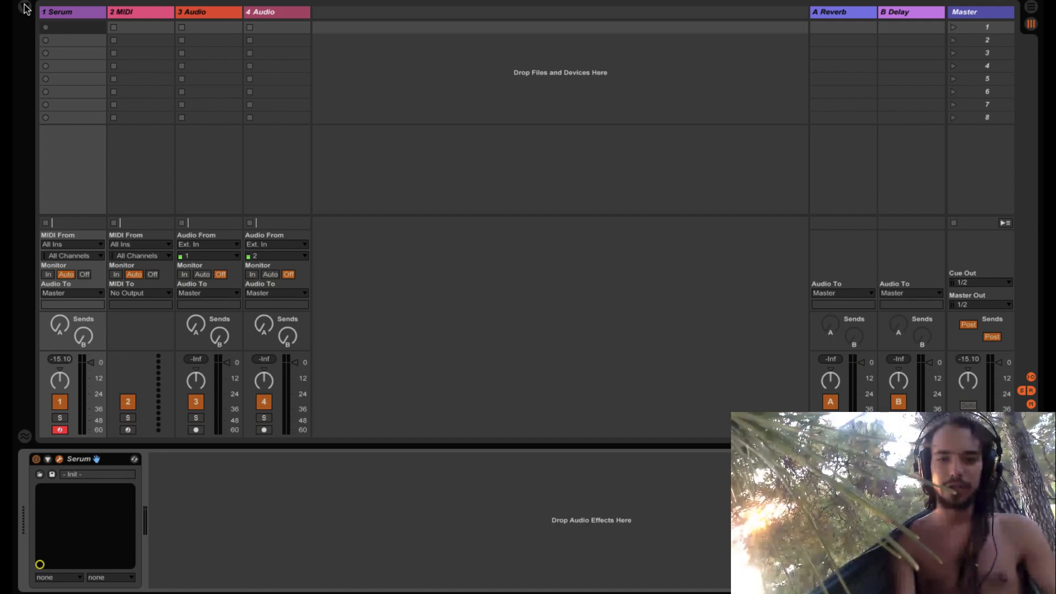
# Step: Add a Phaser to the Serum track with the sample-and-hold LFO shape, Space mode and a tempo-synced rate of 1/4
pyautogui.click(25, 8)
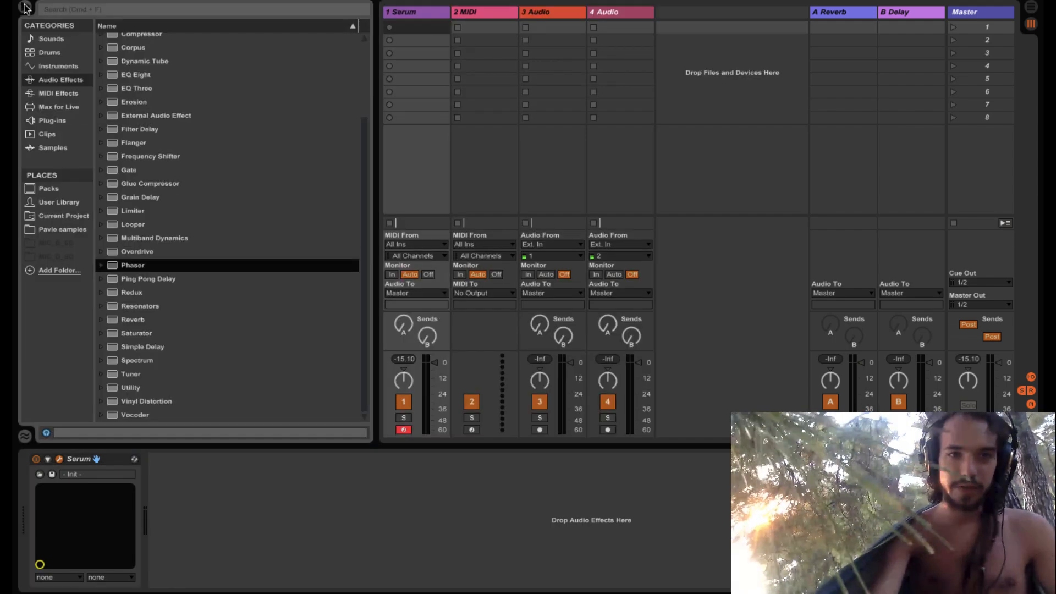
pyautogui.doubleClick(138, 268)
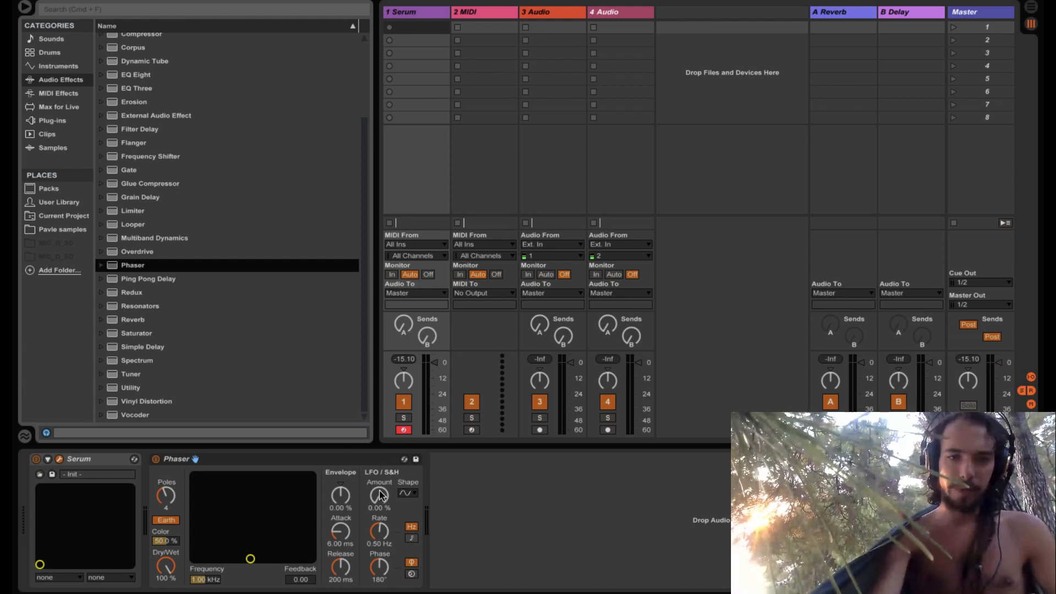
pyautogui.click(403, 495)
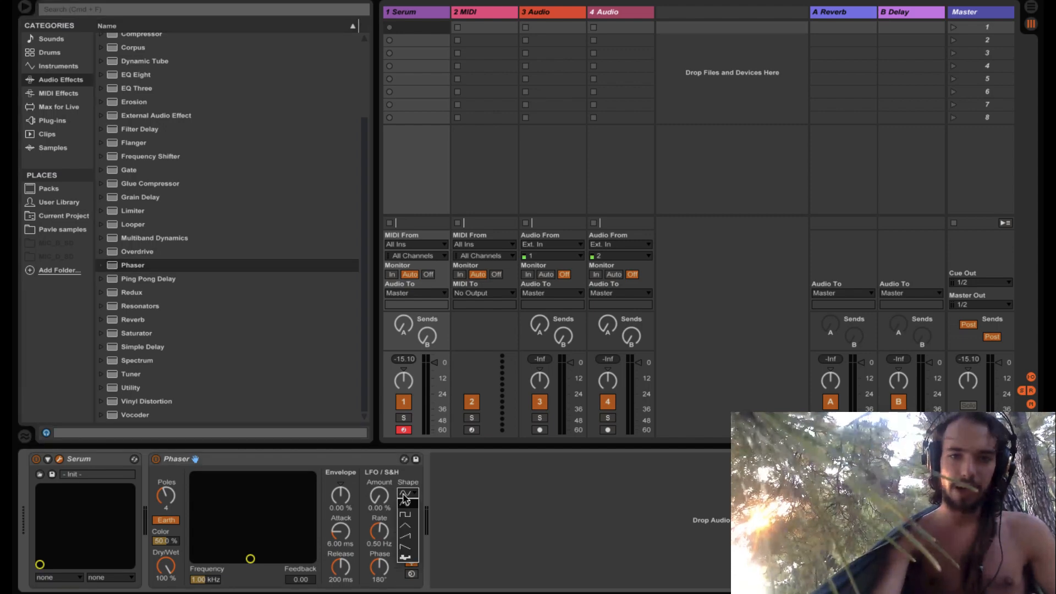
pyautogui.click(406, 557)
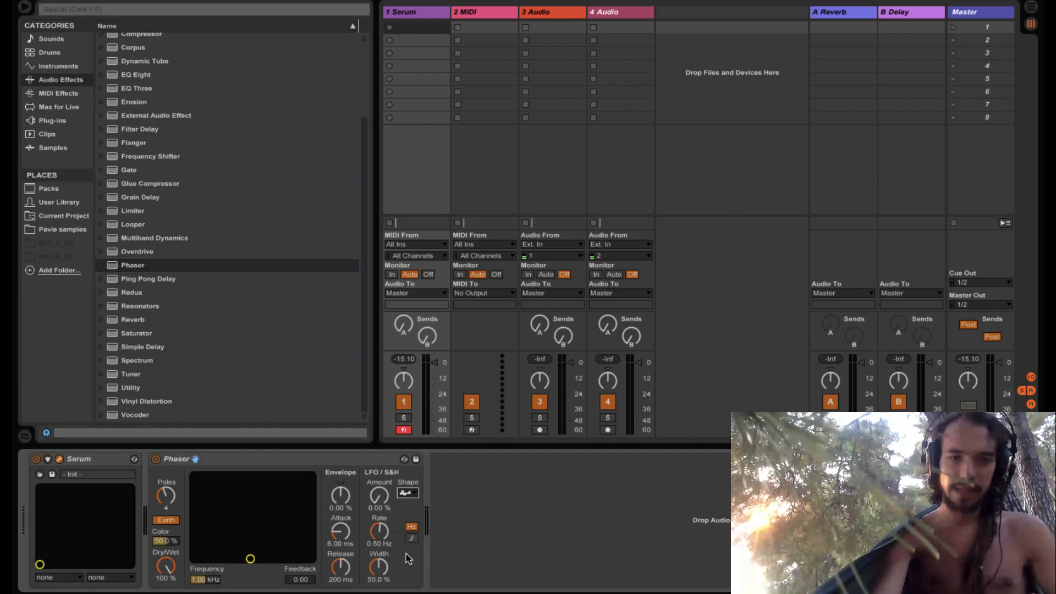
pyautogui.click(167, 520)
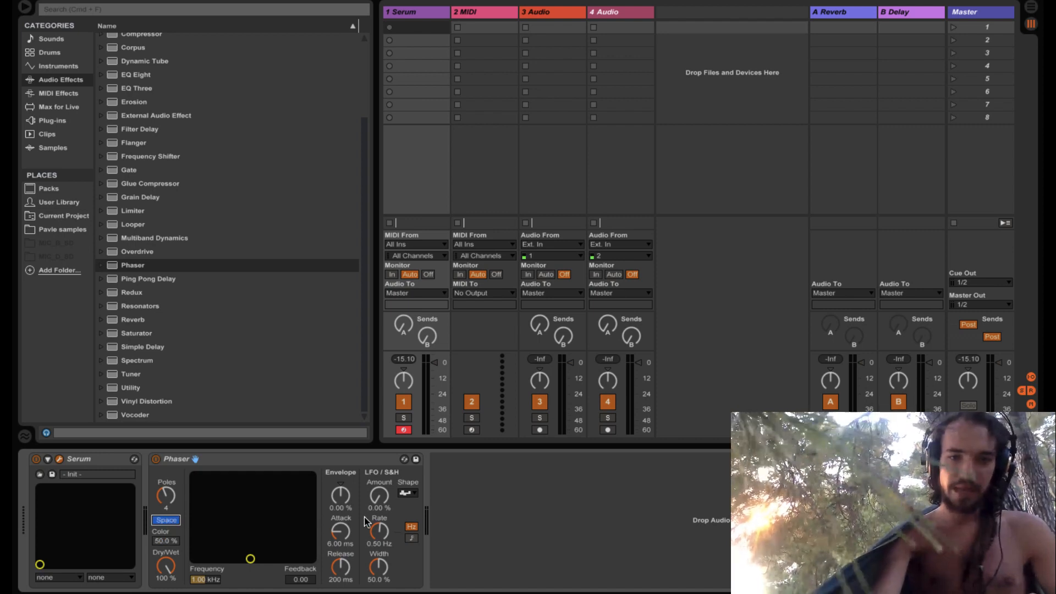
pyautogui.click(411, 539)
pyautogui.click(379, 533)
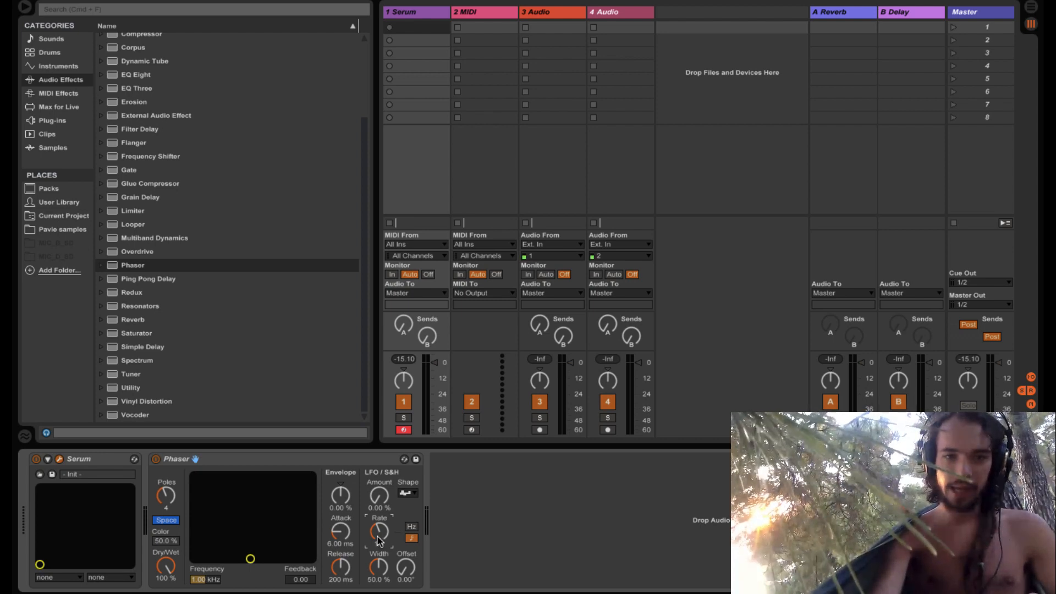
# Step: Set the Phaser's LFO amount to 79.4 %, its frequency to about 914 Hz with high feedback, and its dry/wet to 73.8 %
pyautogui.moveTo(250, 560); pyautogui.dragTo(235, 524)
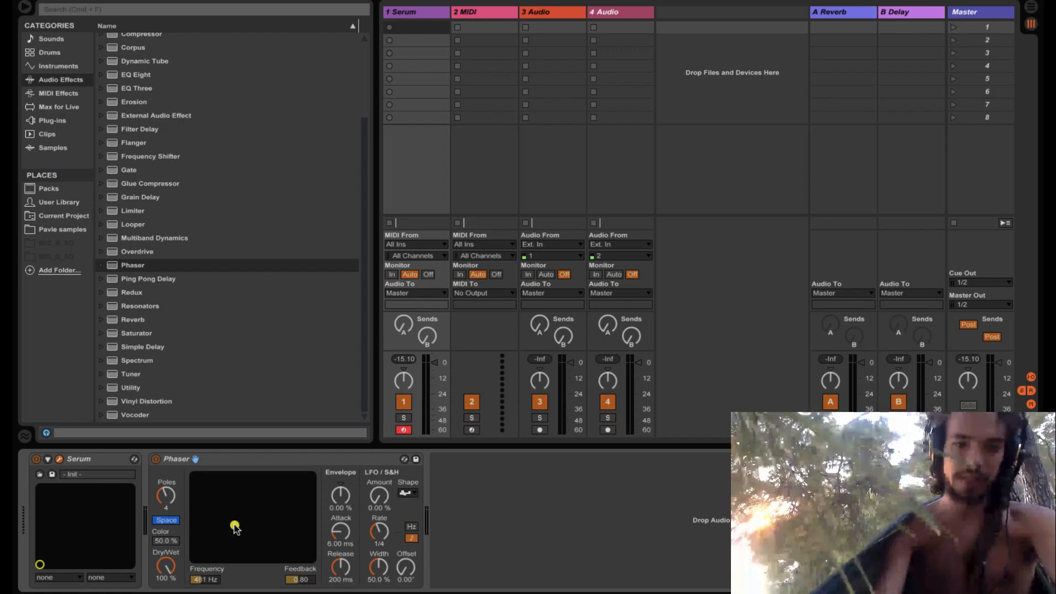
pyautogui.moveTo(234, 524); pyautogui.dragTo(256, 515)
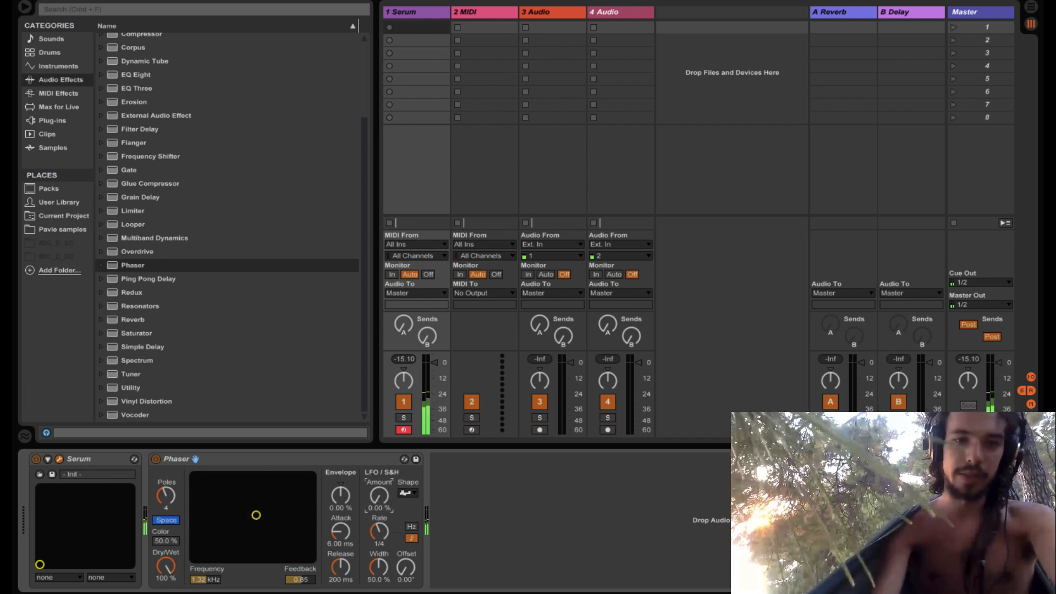
pyautogui.moveTo(379, 495); pyautogui.dragTo(379, 473)
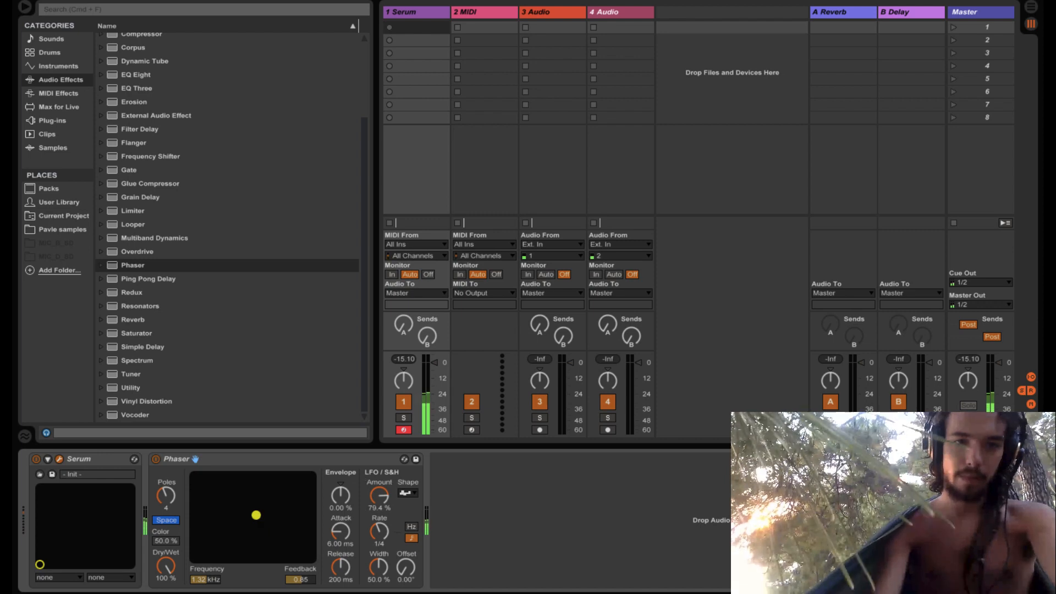
pyautogui.moveTo(246, 515)
pyautogui.mouseDown()
pyautogui.moveTo(220, 507)
pyautogui.moveTo(206, 486)
pyautogui.moveTo(229, 488)
pyautogui.moveTo(238, 514)
pyautogui.moveTo(259, 522)
pyautogui.moveTo(261, 506)
pyautogui.moveTo(248, 501)
pyautogui.mouseUp()
pyautogui.moveTo(165, 566); pyautogui.dragTo(165, 575)
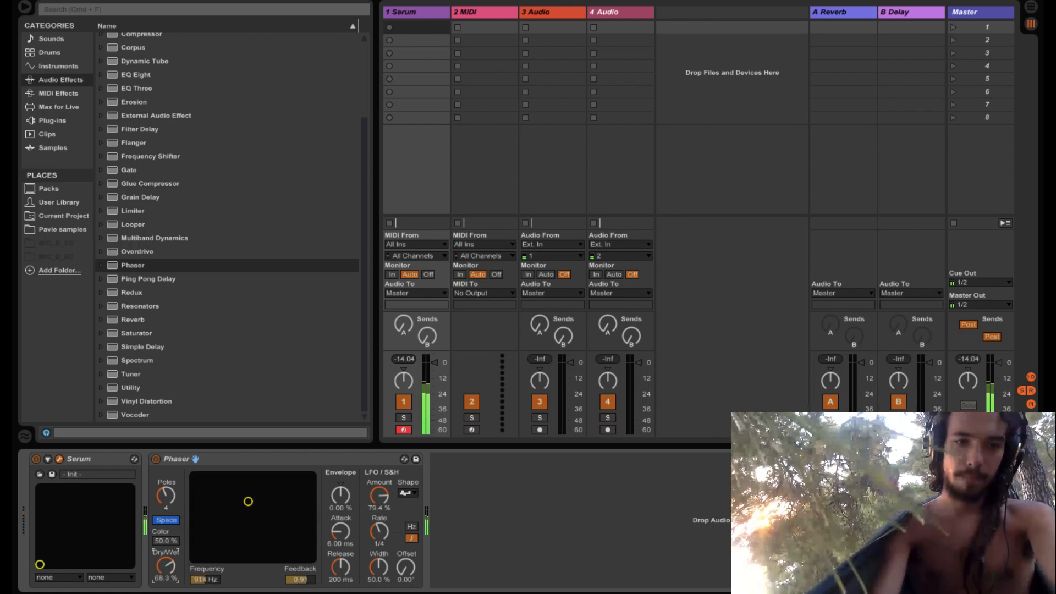
# Step: Sweep the Phaser's frequency up and down, settling on 158 Hz with 0.95 feedback, and reduce its dry/wet to 63.5 %
pyautogui.moveTo(247, 502); pyautogui.dragTo(305, 480)
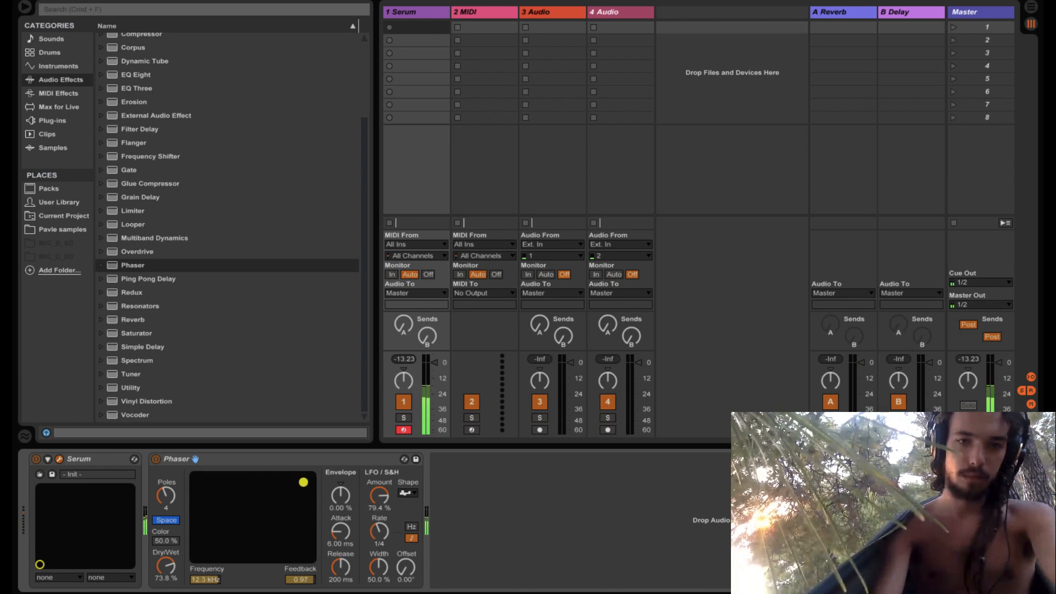
pyautogui.moveTo(299, 484); pyautogui.dragTo(210, 502)
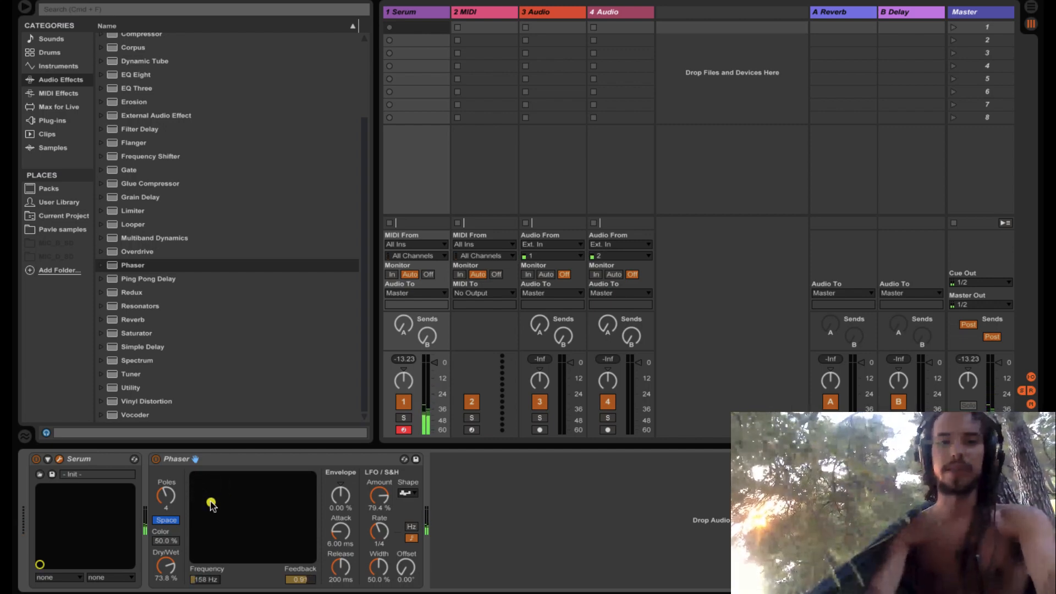
pyautogui.moveTo(165, 565); pyautogui.dragTo(165, 569)
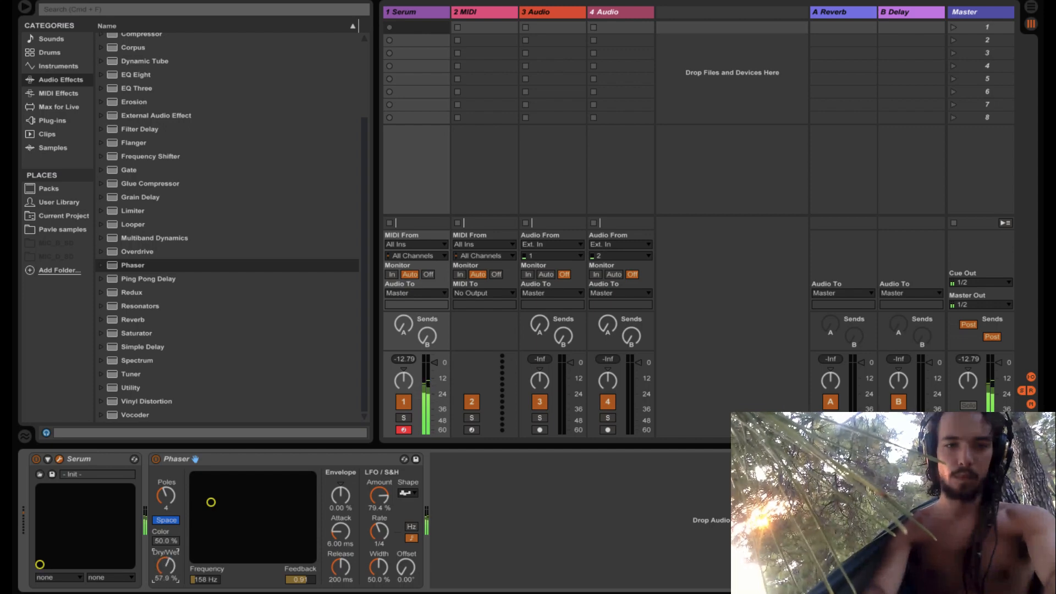
pyautogui.moveTo(211, 502); pyautogui.dragTo(299, 480)
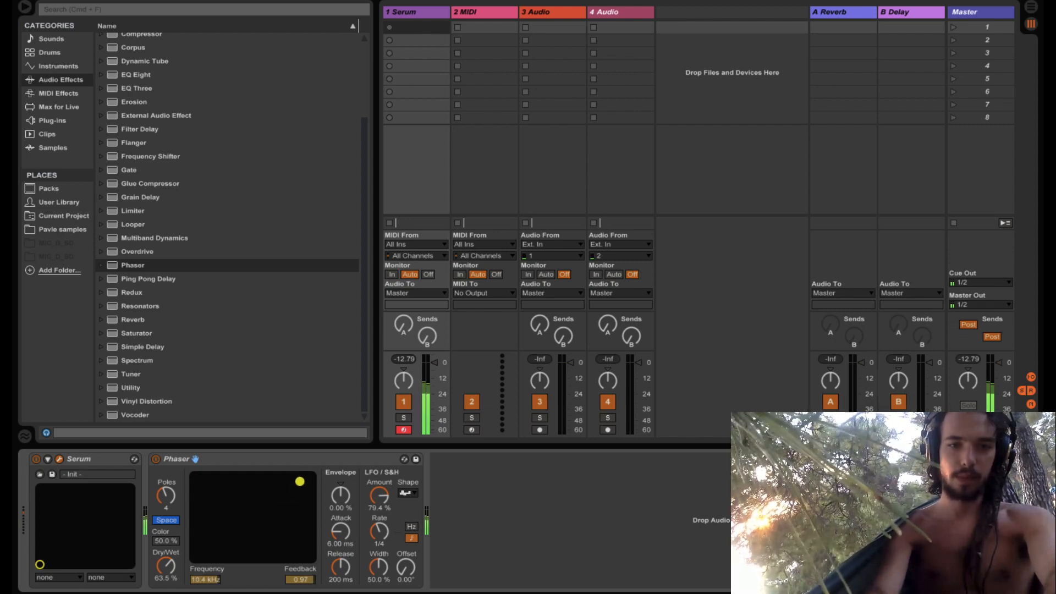
pyautogui.moveTo(300, 481); pyautogui.dragTo(211, 490)
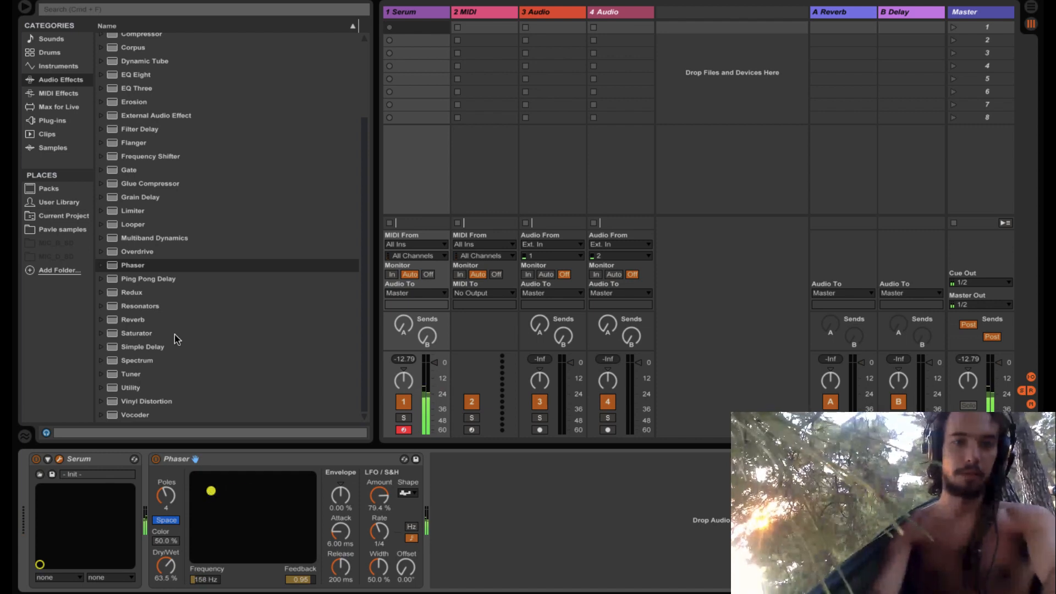
# Step: Add an Overdrive after the Phaser with 27 % dry/wet, a 1.68 kHz filter frequency and a bandwidth of 5.99
pyautogui.doubleClick(141, 252)
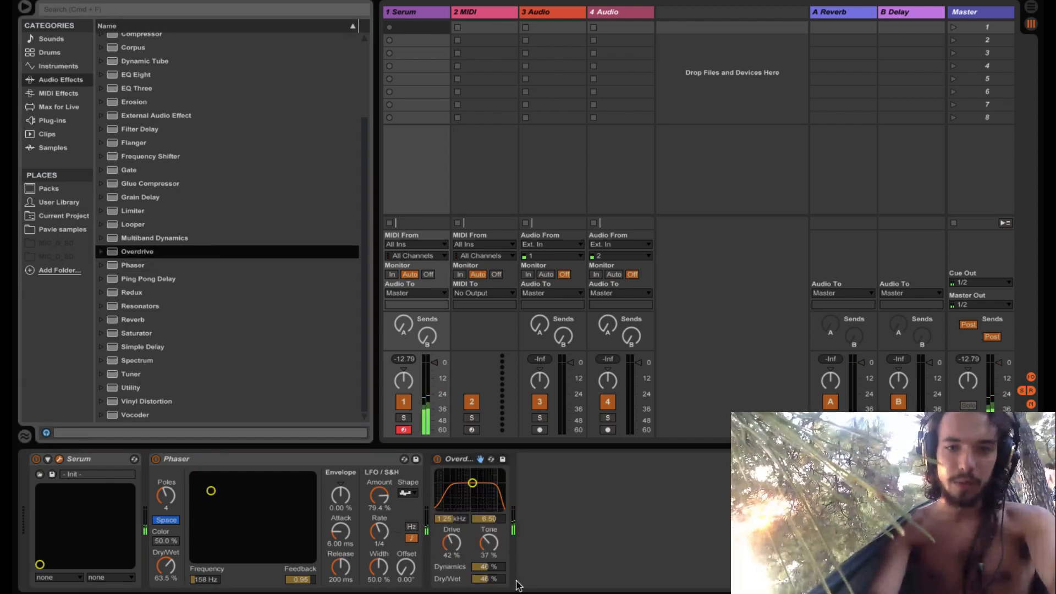
pyautogui.moveTo(488, 579); pyautogui.dragTo(488, 589)
pyautogui.moveTo(472, 483); pyautogui.dragTo(475, 486)
# Step: Lower the Phaser's frequency to 102 Hz with 0.94 feedback and reduce its dry/wet to about 47 %
pyautogui.moveTo(211, 491)
pyautogui.mouseDown()
pyautogui.moveTo(288, 493)
pyautogui.moveTo(202, 492)
pyautogui.mouseUp()
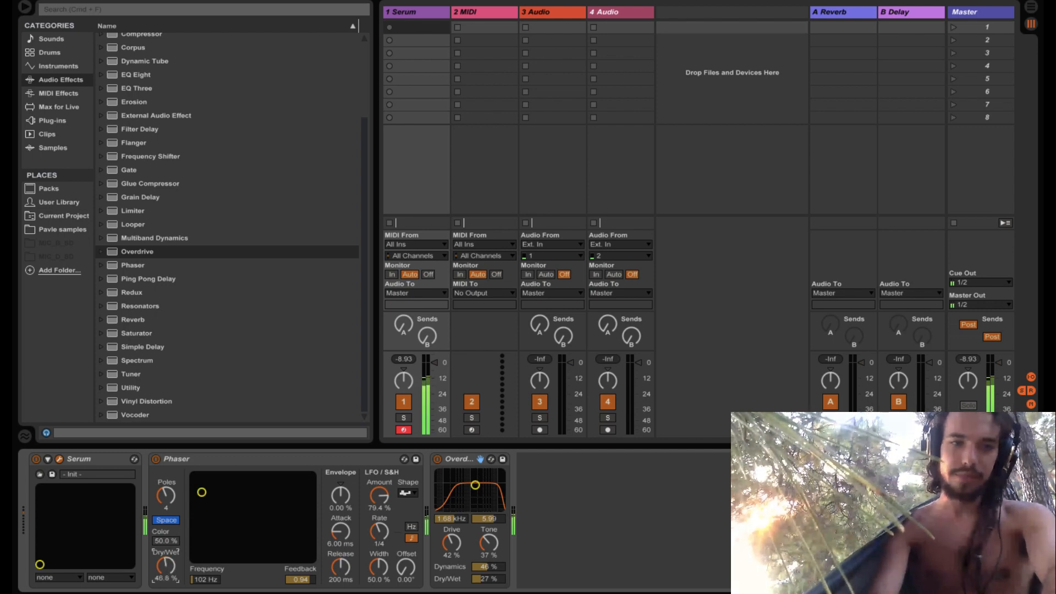
# Step: Set the Serum track's Phaser dry/wet to 0 % and play the arrangement to hear the unprocessed sound
pyautogui.moveTo(166, 561); pyautogui.dragTo(166, 559)
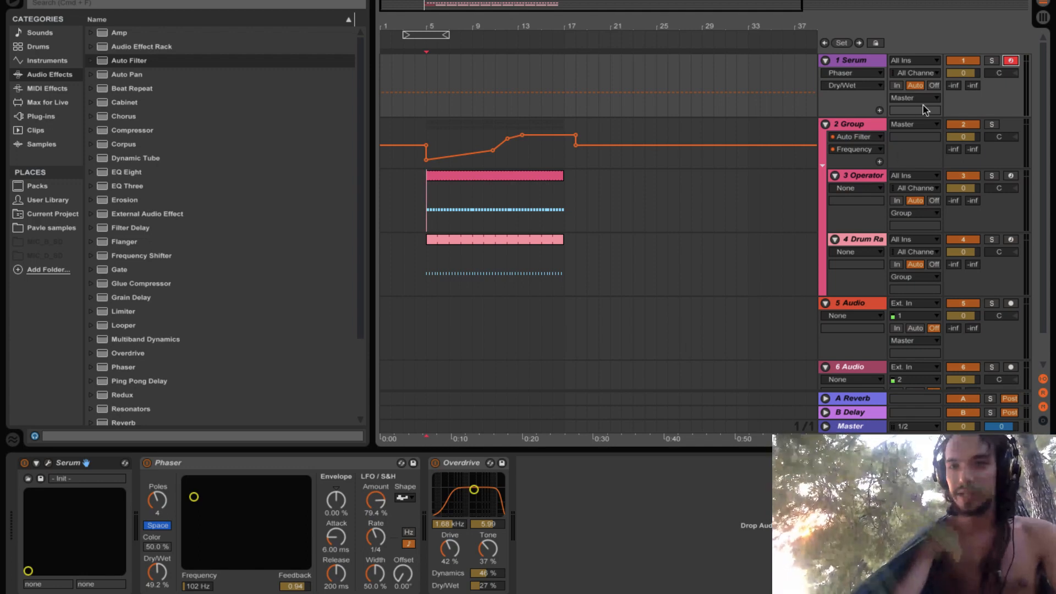
pyautogui.click(858, 108)
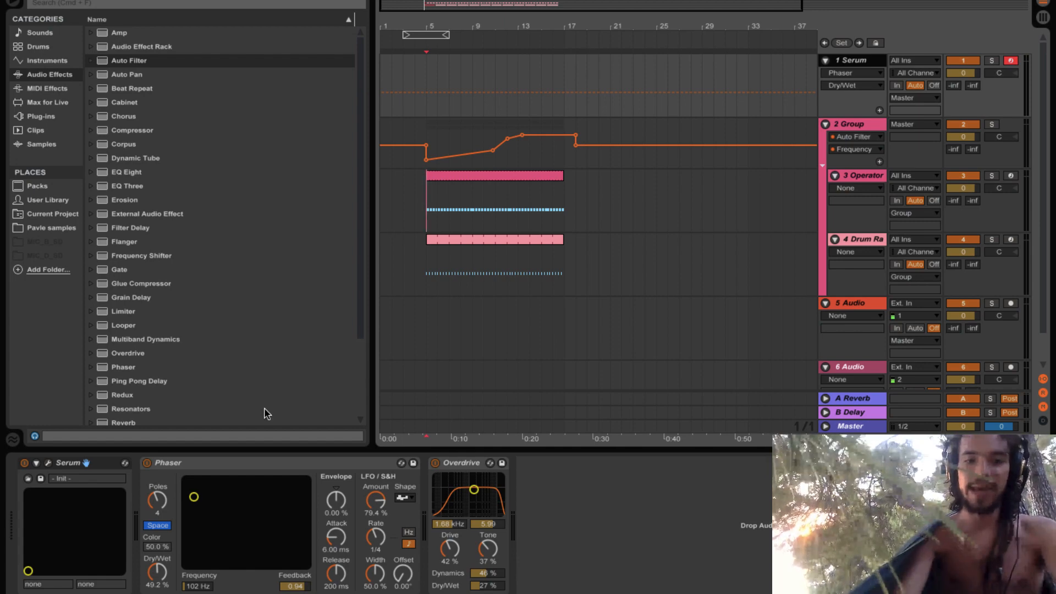
pyautogui.moveTo(157, 572); pyautogui.dragTo(157, 591)
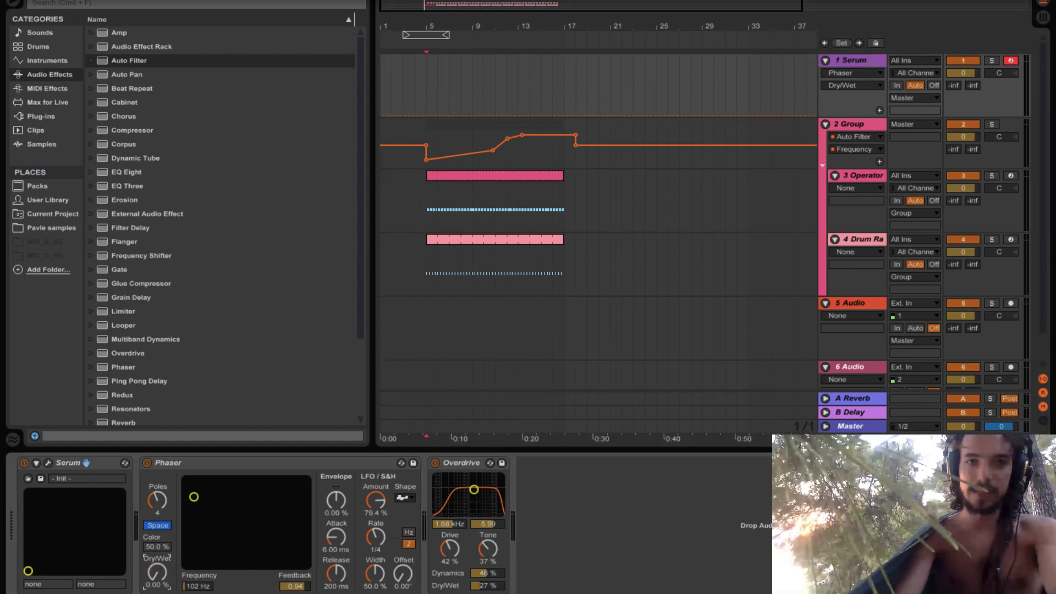
pyautogui.press('space')
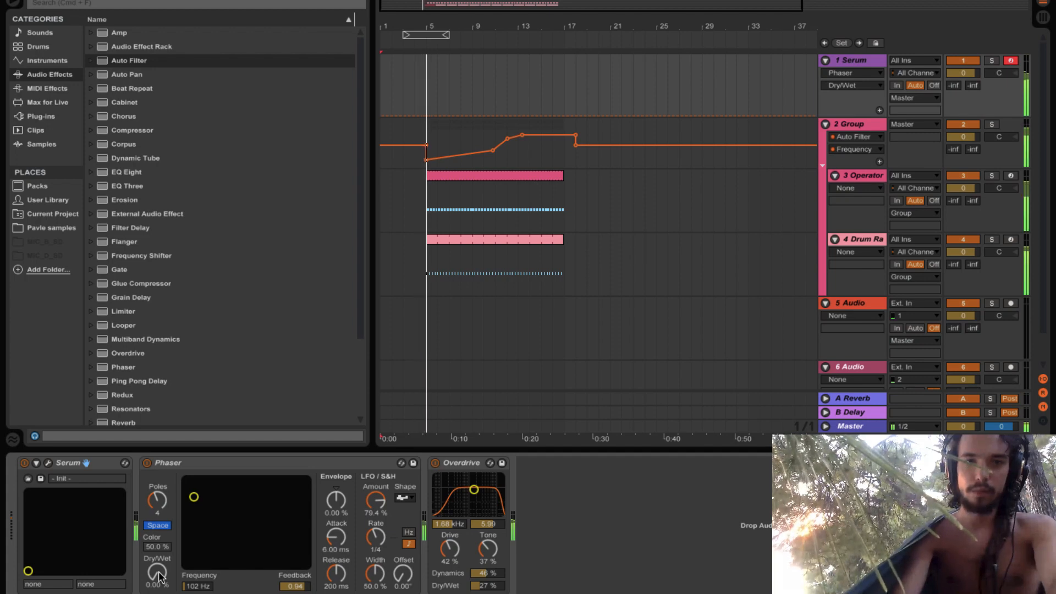
# Step: Raise the Phaser's dry/wet to 64.3 % and beyond during playback, and shift its frequency progressively higher
pyautogui.moveTo(159, 575); pyautogui.dragTo(160, 541)
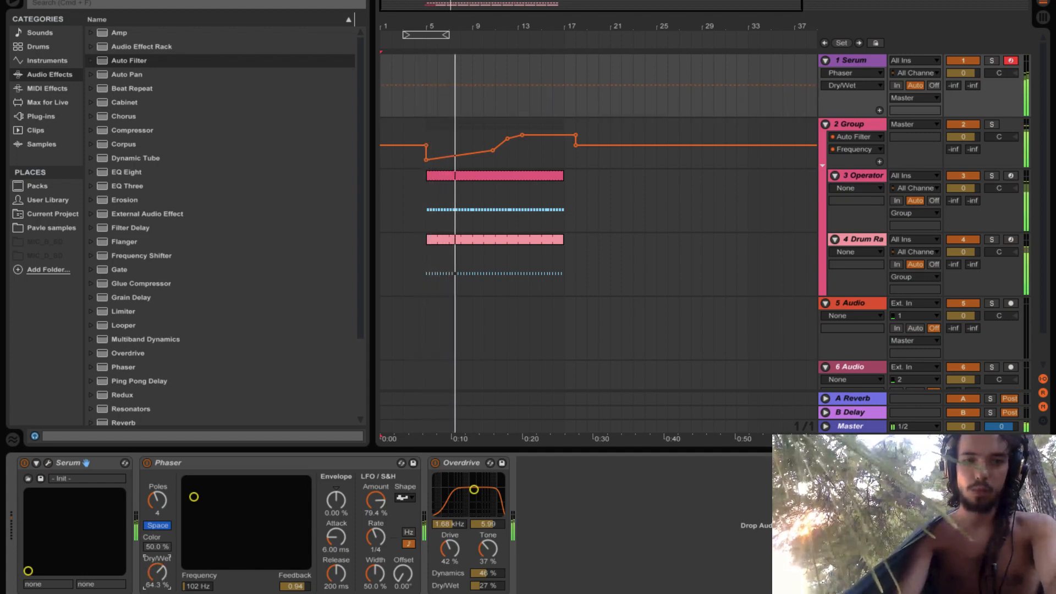
pyautogui.moveTo(191, 498); pyautogui.dragTo(220, 502)
pyautogui.moveTo(159, 573); pyautogui.dragTo(159, 562)
pyautogui.moveTo(219, 511)
pyautogui.mouseDown()
pyautogui.moveTo(284, 497)
pyautogui.moveTo(199, 497)
pyautogui.moveTo(248, 489)
pyautogui.moveTo(196, 500)
pyautogui.moveTo(252, 494)
pyautogui.moveTo(205, 497)
pyautogui.moveTo(239, 506)
pyautogui.mouseUp()
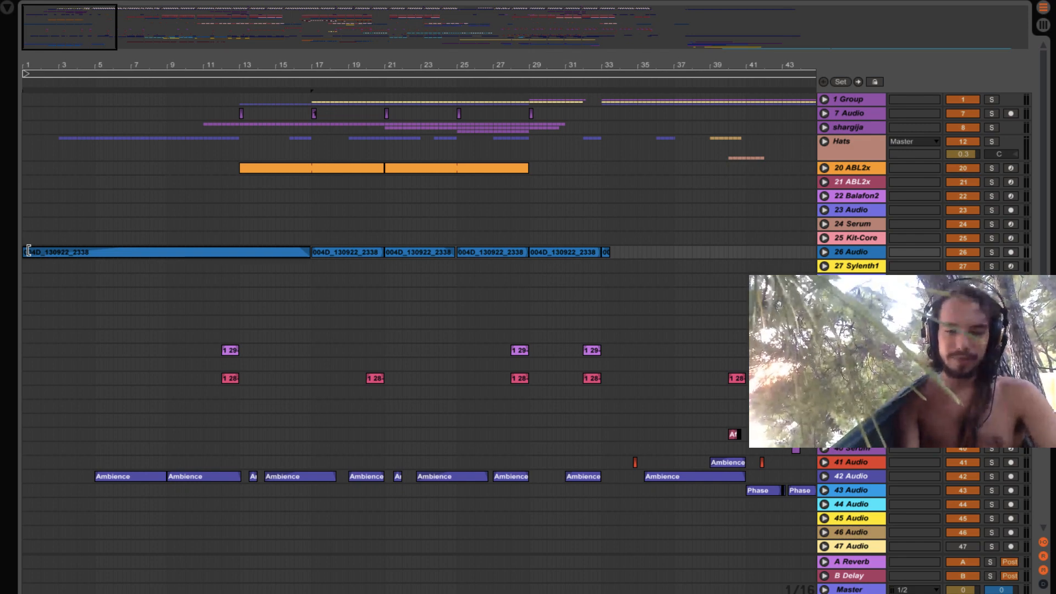
# Step: Set the transposition of the first 004D_130922_2338 clip on track 26 to 0 st and look through the track's effect chain
pyautogui.doubleClick(87, 253)
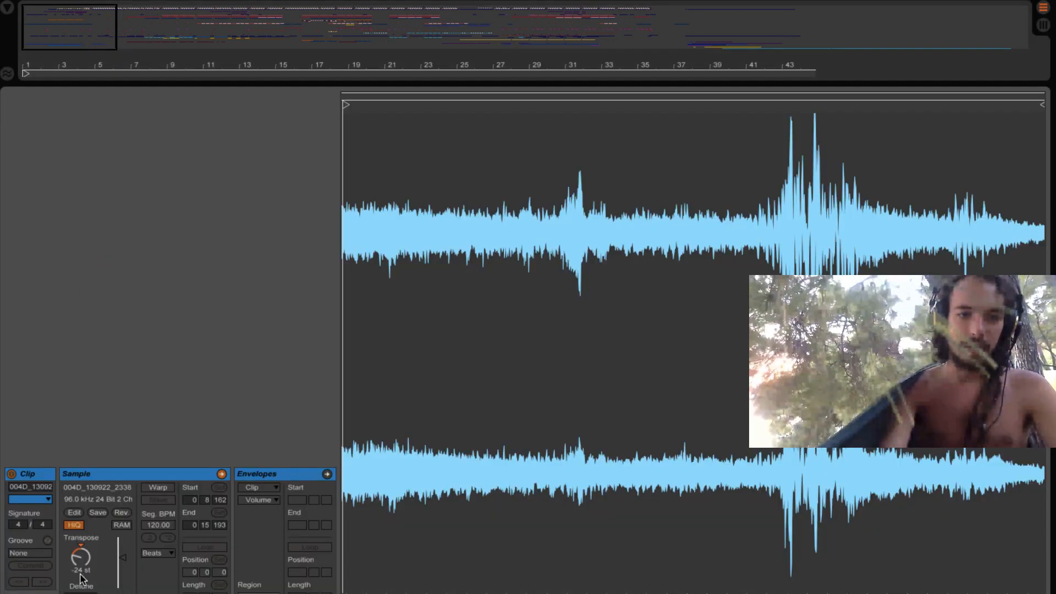
pyautogui.moveTo(81, 557); pyautogui.dragTo(81, 542)
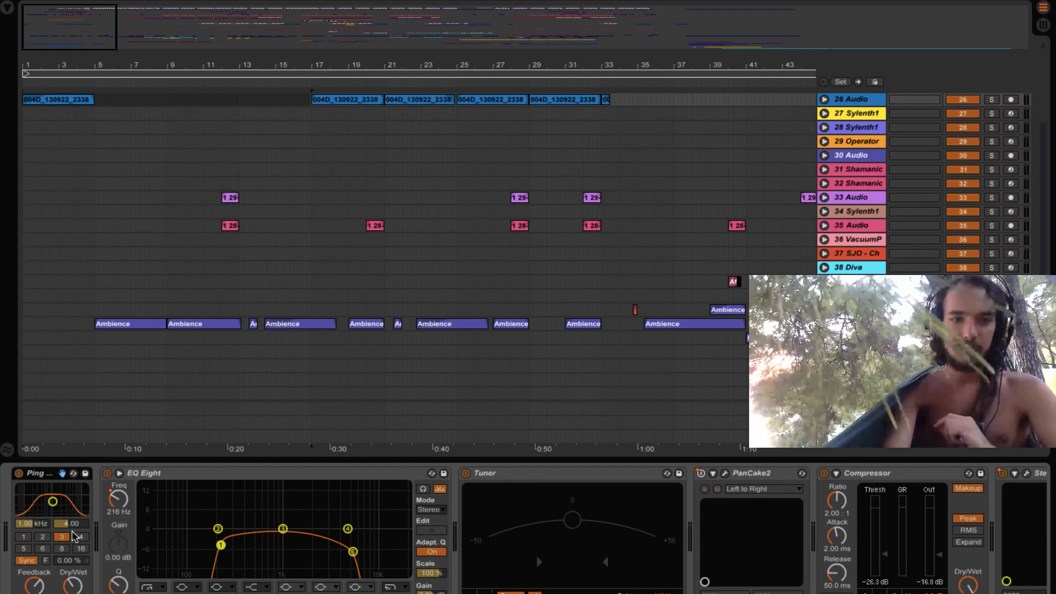
pyautogui.hscroll(3, 75, 536)
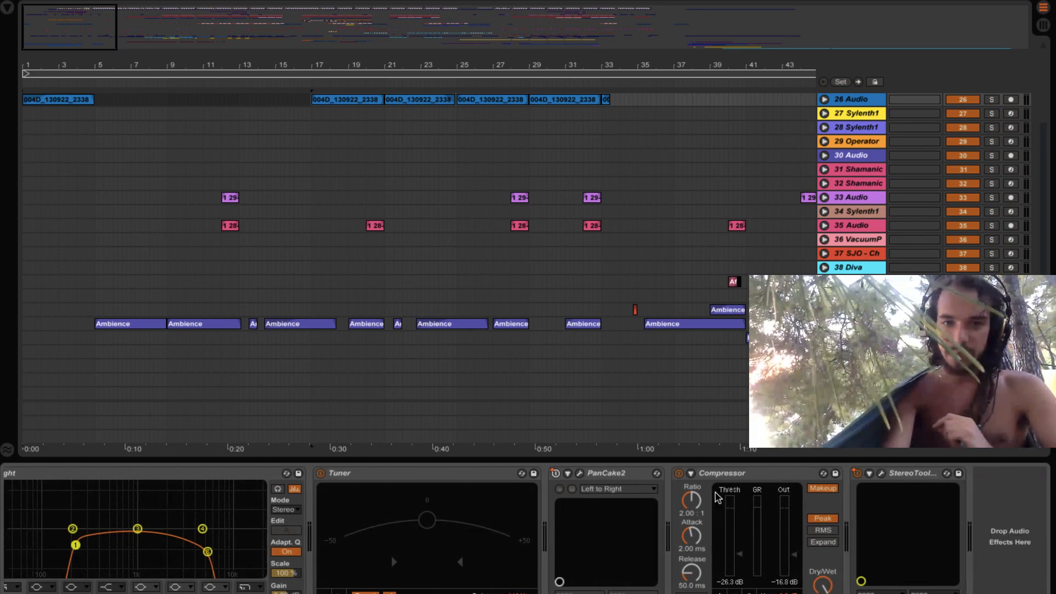
pyautogui.hscroll(-3, 764, 497)
pyautogui.press('super+alt+l')
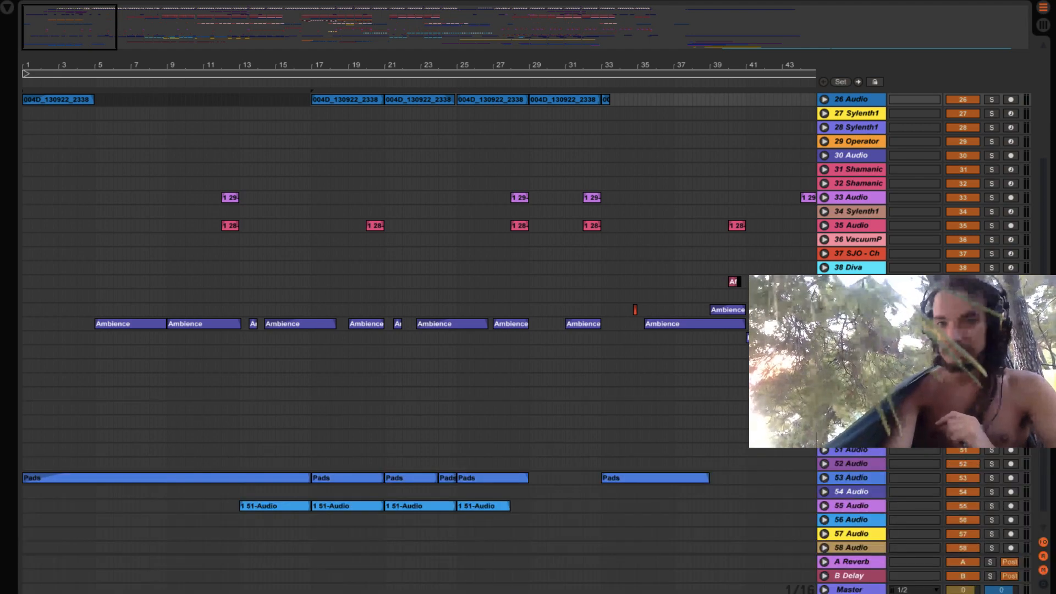
# Step: Solo track 26, play its untransposed clip from the start and expand the track to show the waveform
pyautogui.scroll(6, 308, 332)
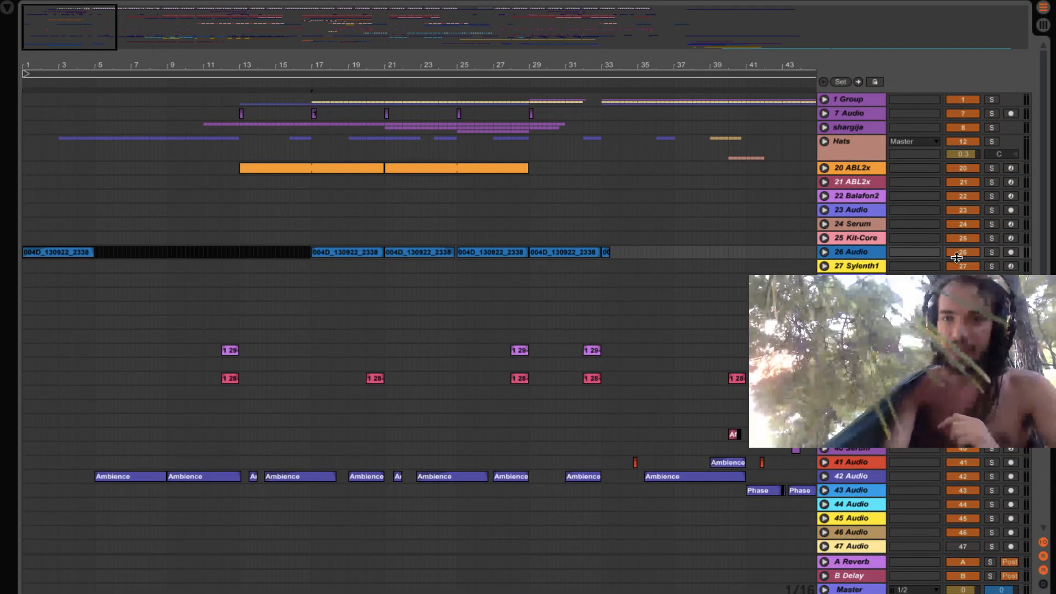
pyautogui.click(992, 252)
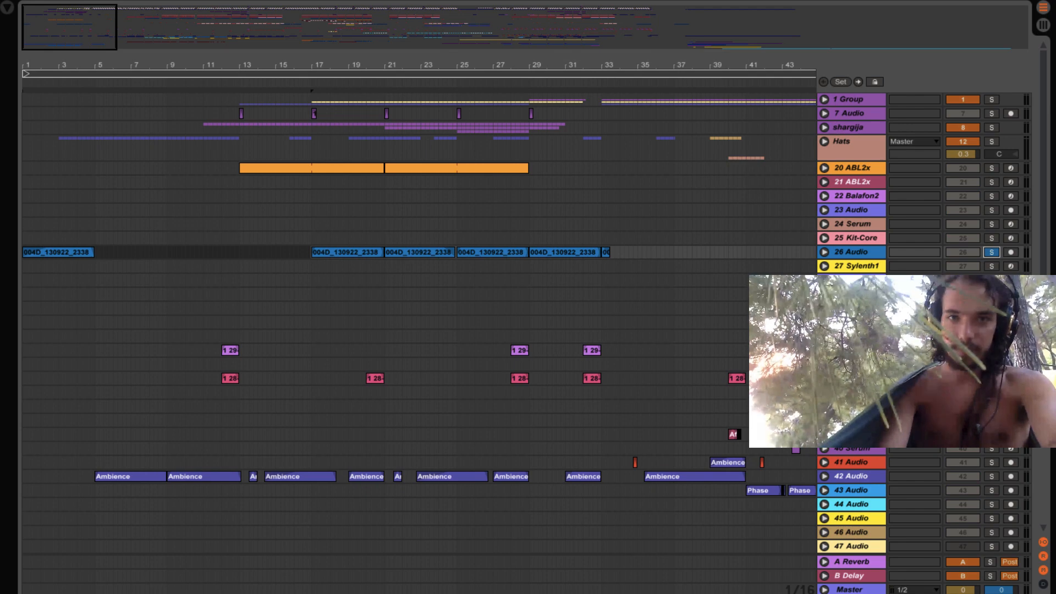
pyautogui.press('space')
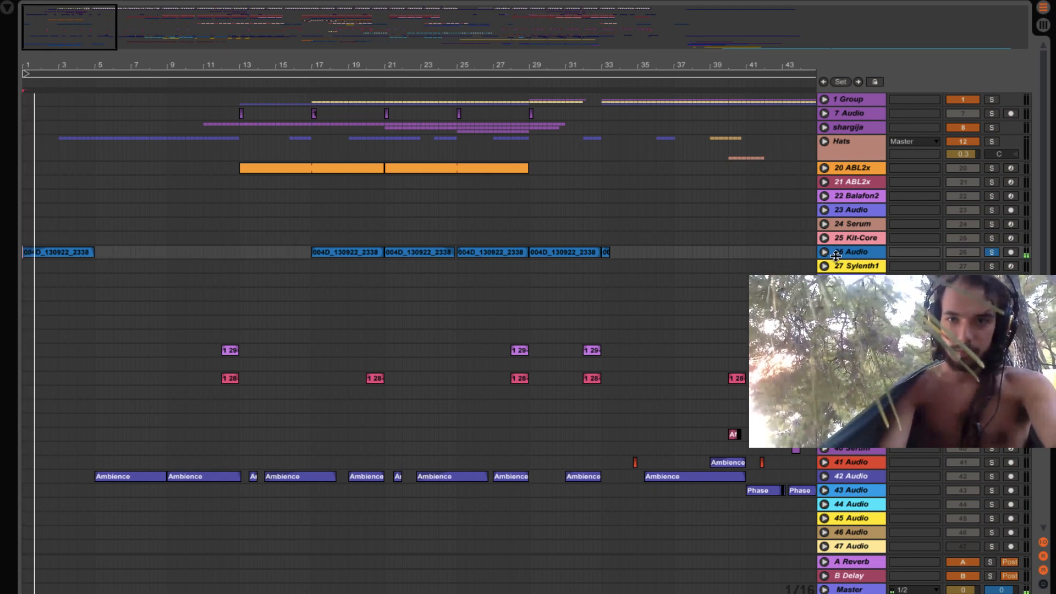
pyautogui.click(824, 251)
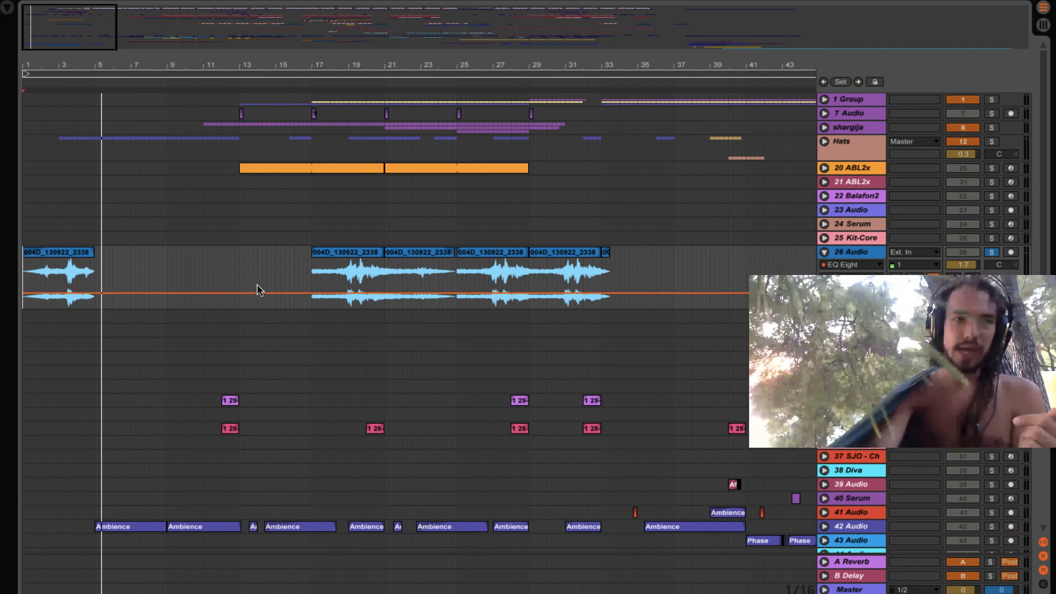
# Step: Set the first 004D_130922_2338 clip's transposition to -24 st and hide the clip details
pyautogui.doubleClick(75, 252)
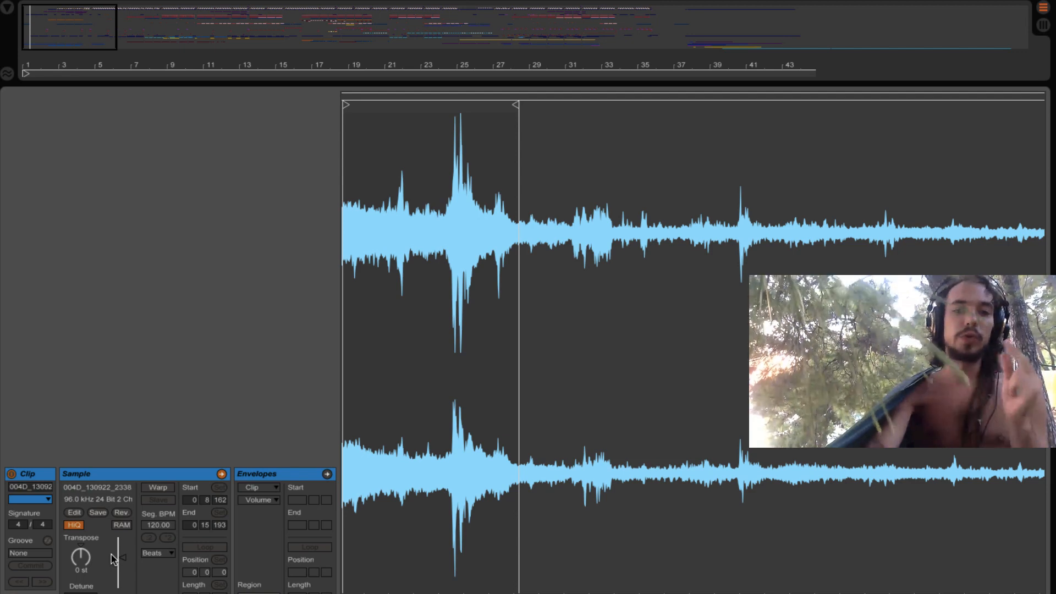
pyautogui.moveTo(81, 557); pyautogui.dragTo(81, 583)
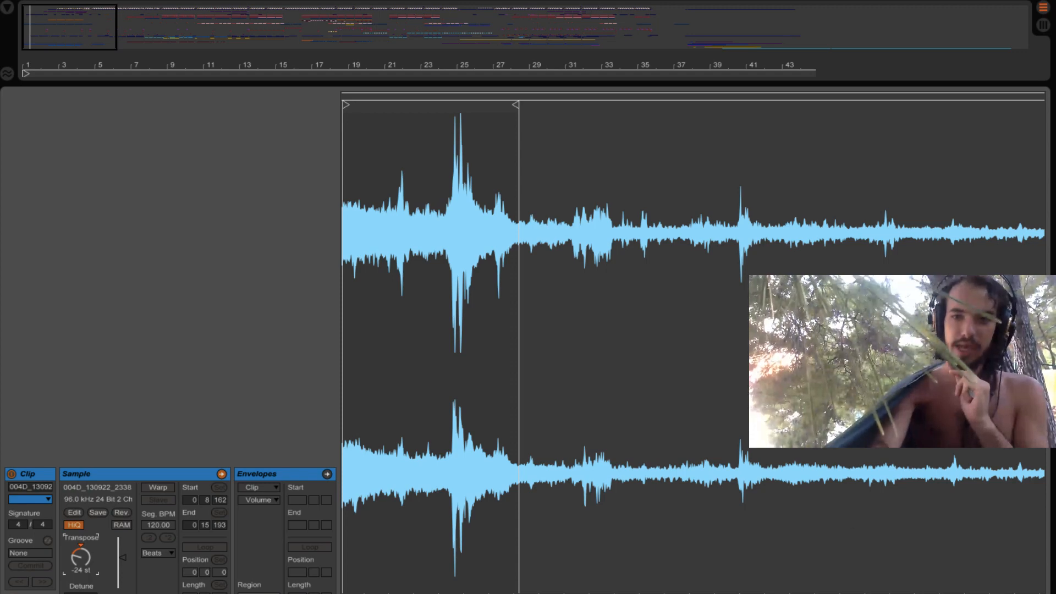
pyautogui.click(1043, 591)
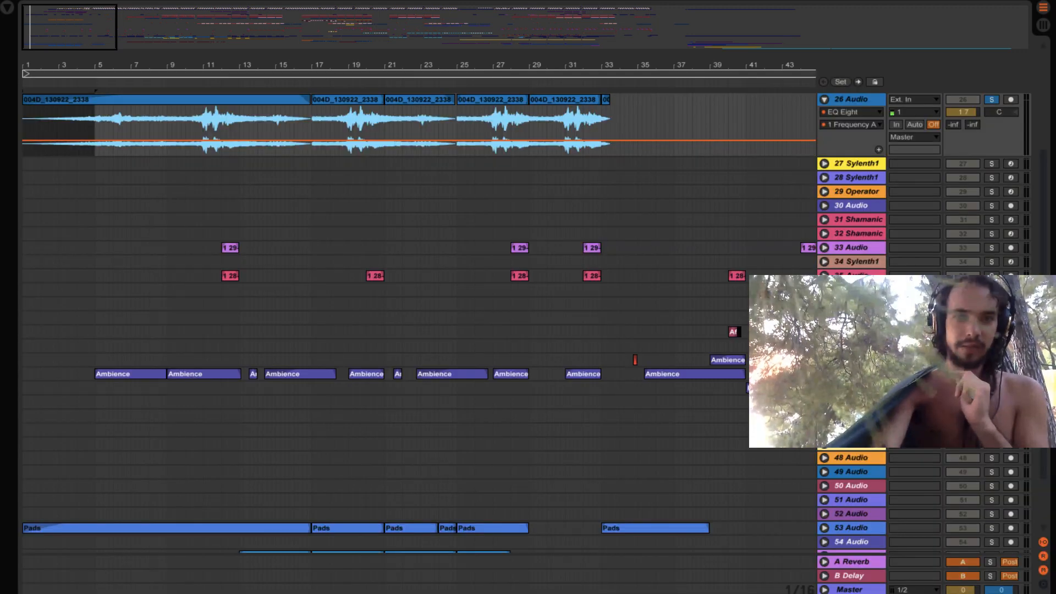
# Step: Play the transposed clip on track 26 from bar 9 with the system volume raised
pyautogui.click(165, 122)
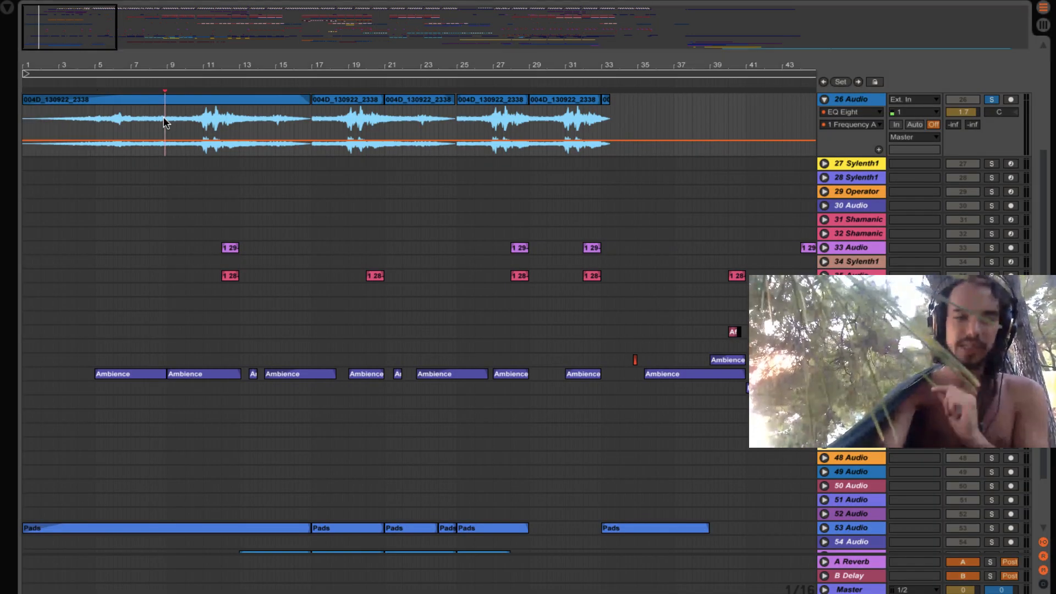
pyautogui.press('XF86AudioRaiseVolume')
pyautogui.press('space')
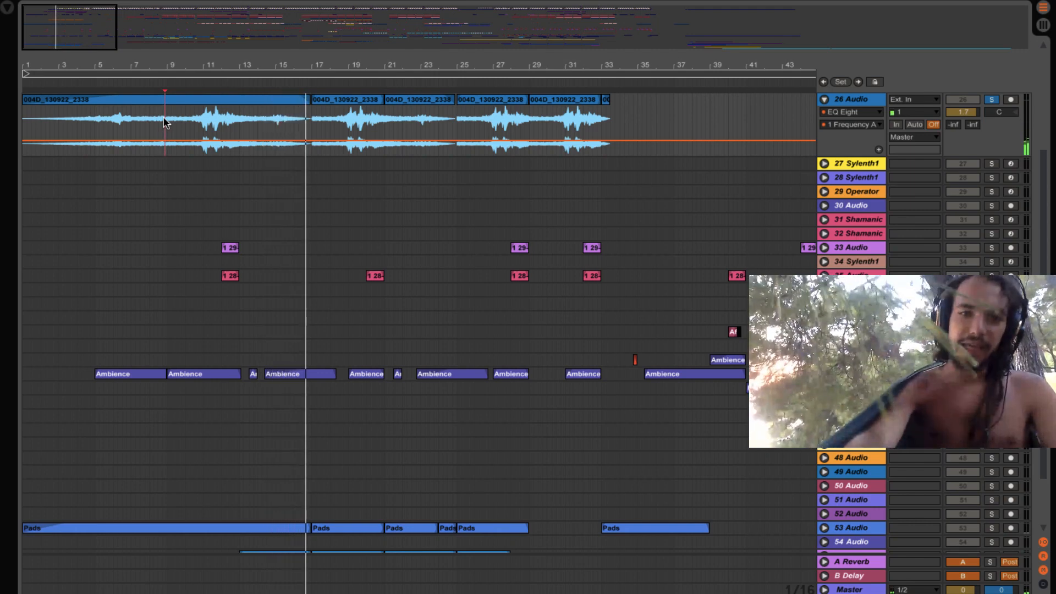
pyautogui.press('XF86AudioRaiseVolume')
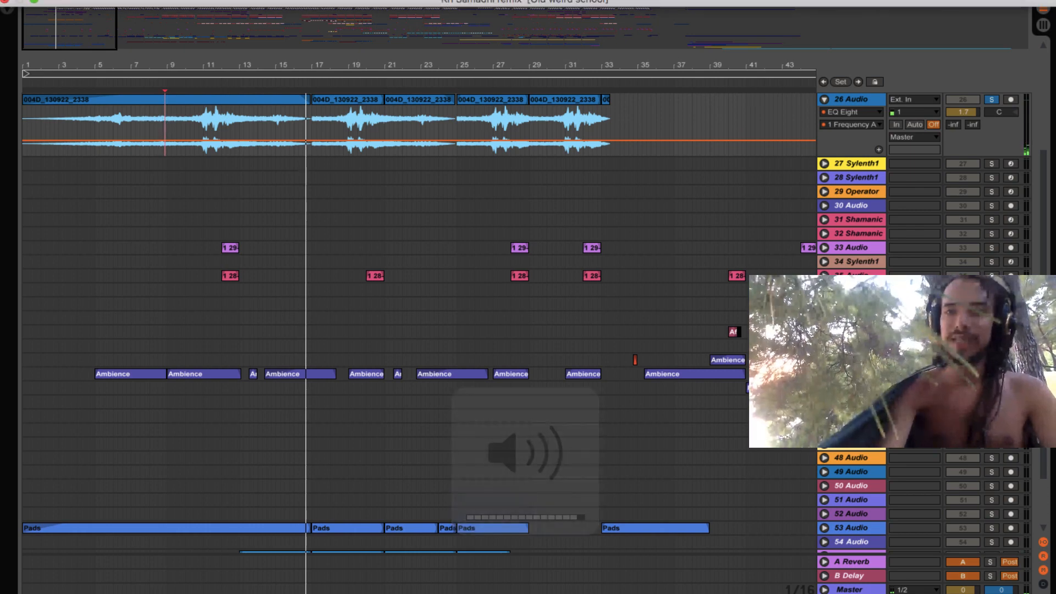
# Step: Turn off solo on track 26 and collapse the track
pyautogui.click(992, 100)
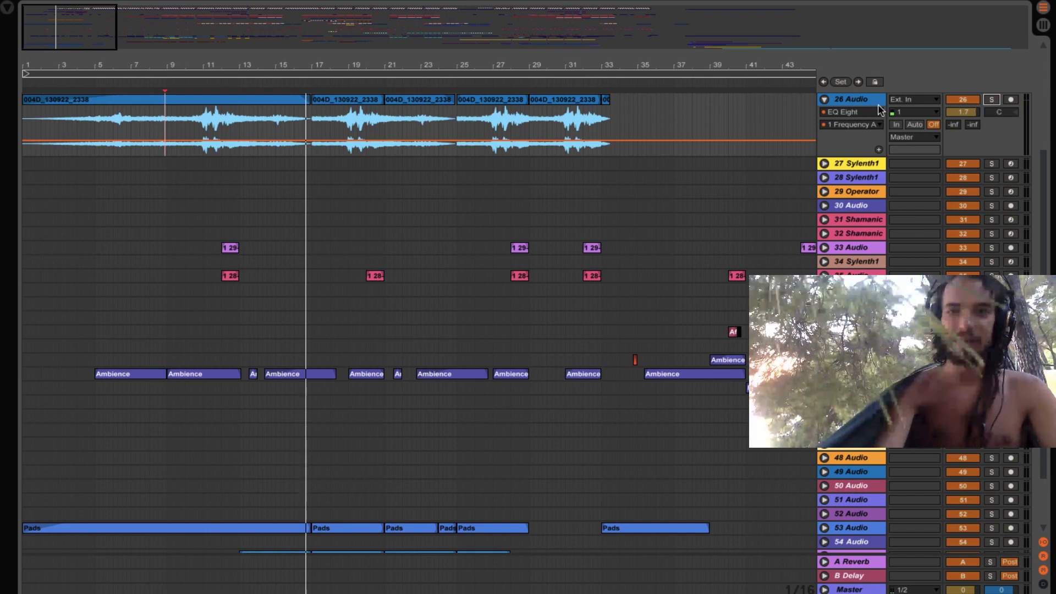
pyautogui.click(824, 99)
pyautogui.scroll(5, 507, 209)
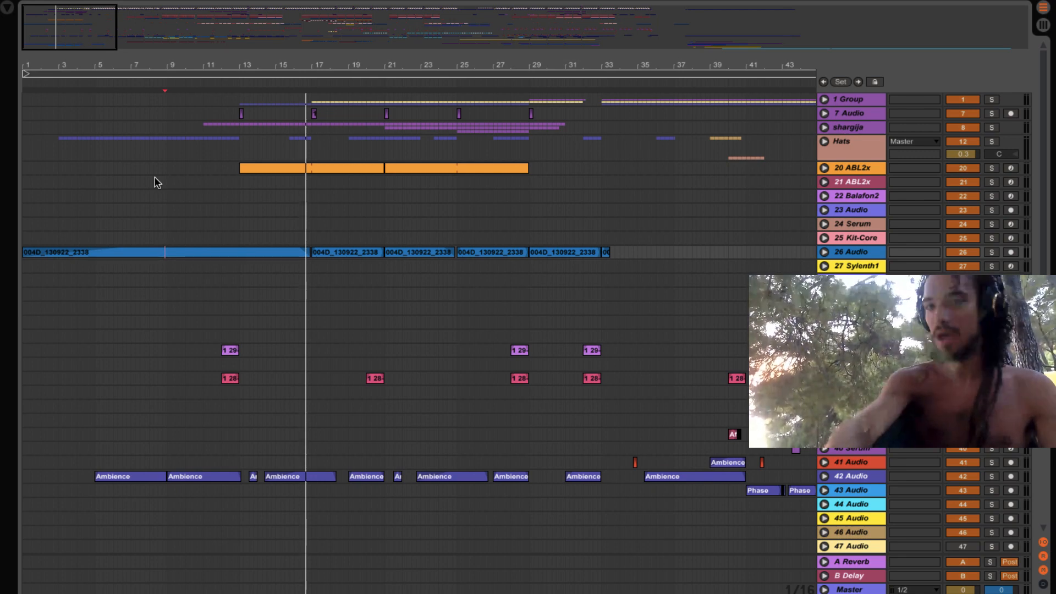
# Step: Play the full mix to hear the transposed recording in context, restarting playback from bar 32
pyautogui.press('space')
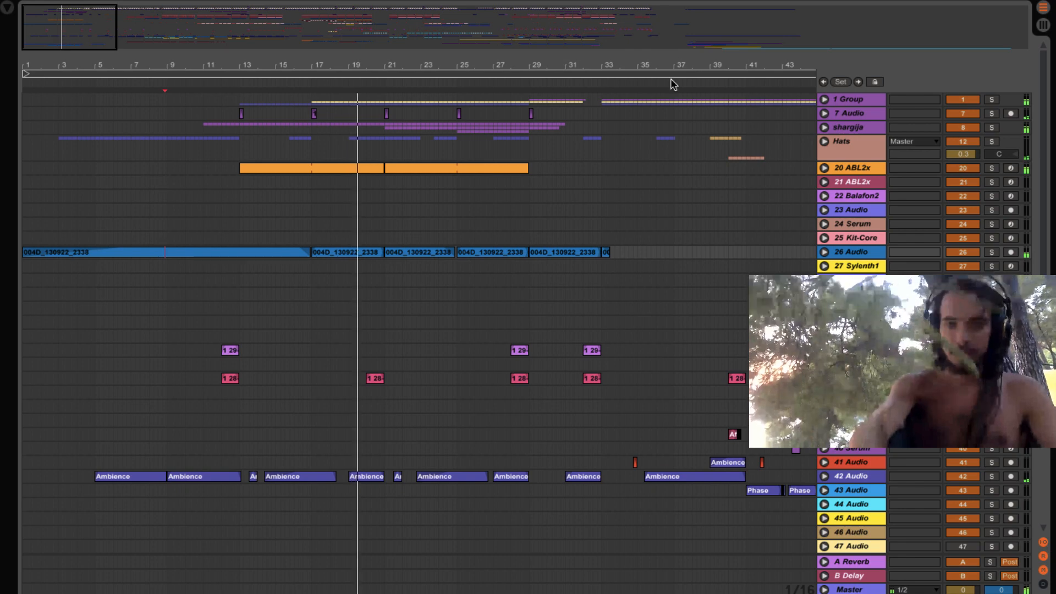
pyautogui.click(583, 154)
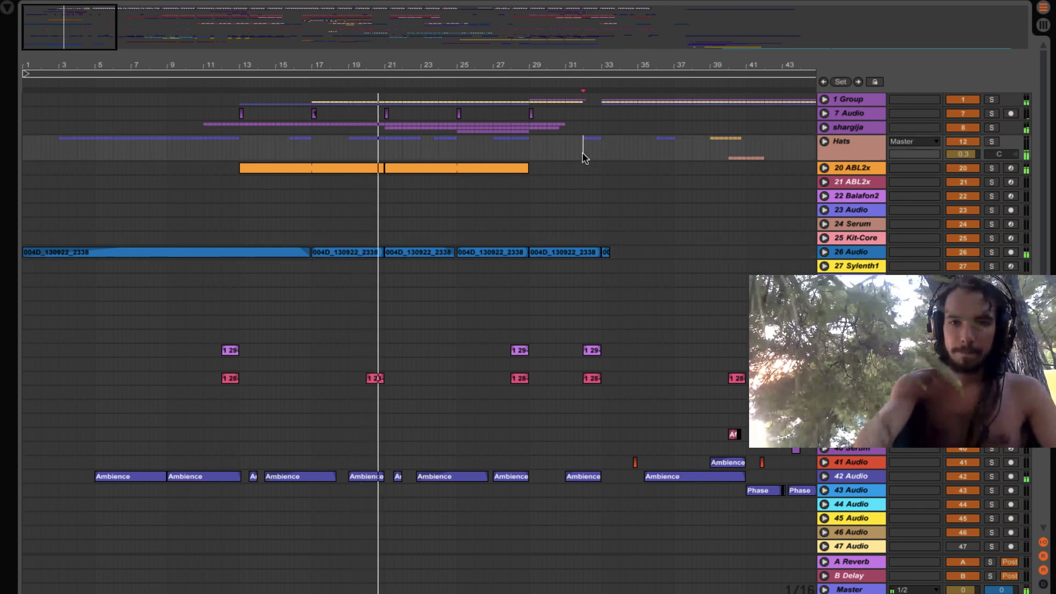
pyautogui.press('space')
pyautogui.press('space')
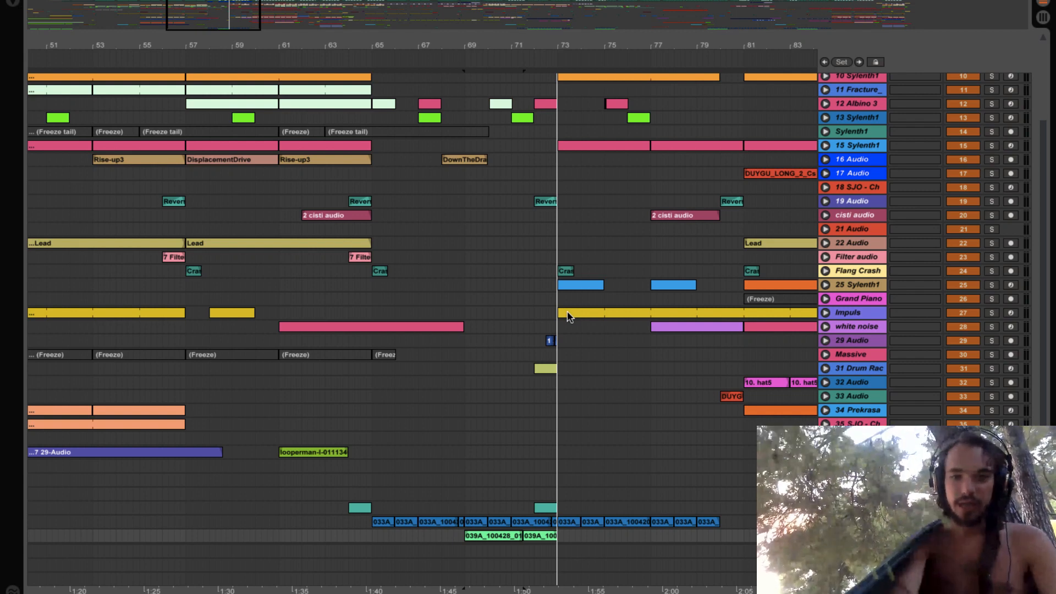
# Step: Expand and solo the track holding the 039A_100428 clips and play it with its effects from bar 69
pyautogui.click(467, 535)
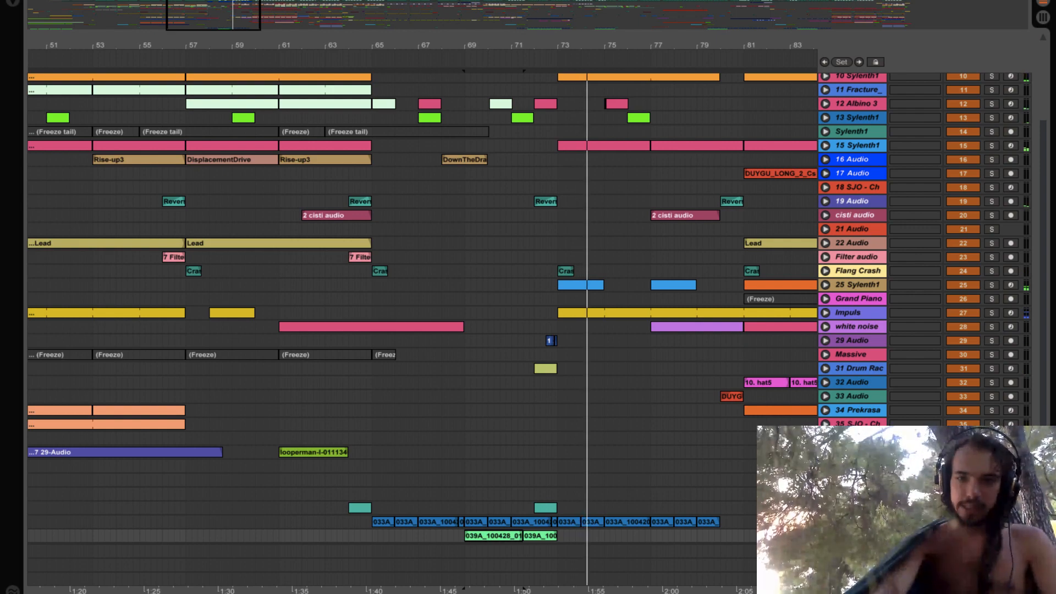
pyautogui.scroll(-3, 418, 302)
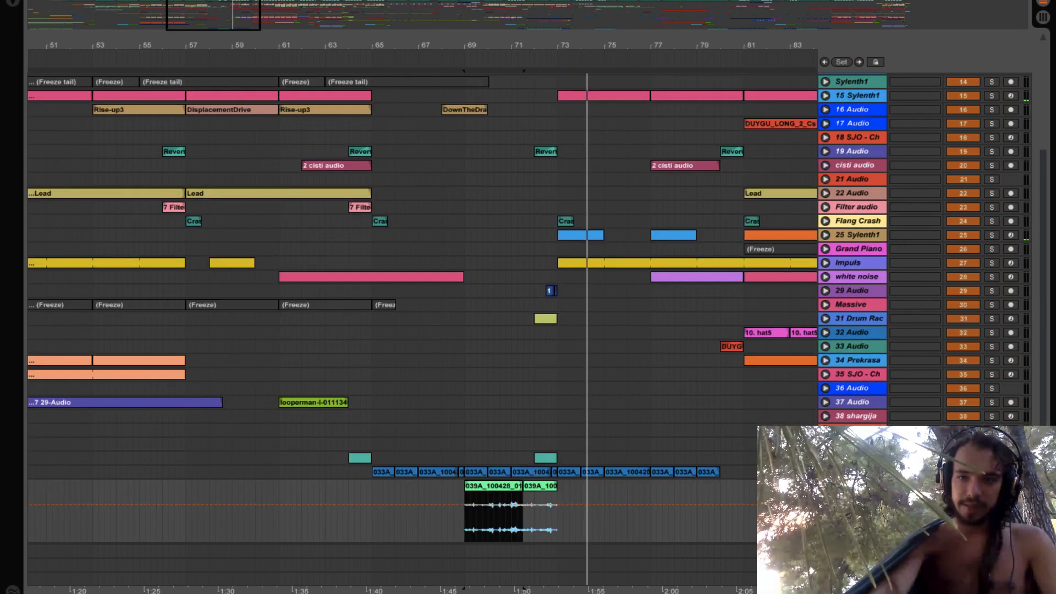
pyautogui.press('s')
pyautogui.press('space')
pyautogui.press('XF86AudioRaiseVolume')
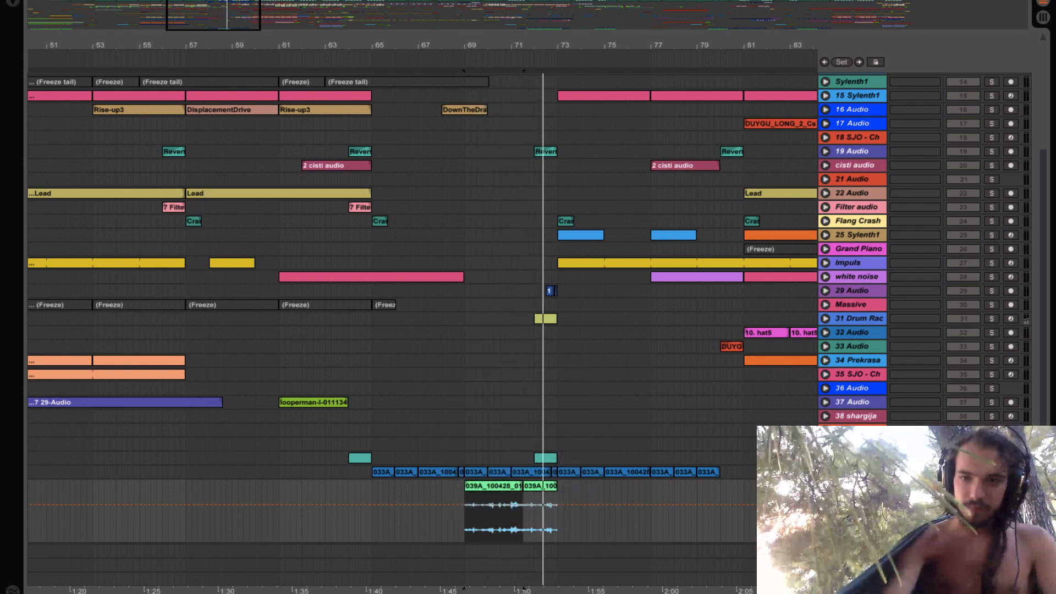
pyautogui.press('space')
# Step: Show the soloed track's effect chain and deactivate the Reverb, Ping Pong Delay, Space Syncopations and Pan-Asia devices to hear the dry recording
pyautogui.hotkey('shift', 'Tab')
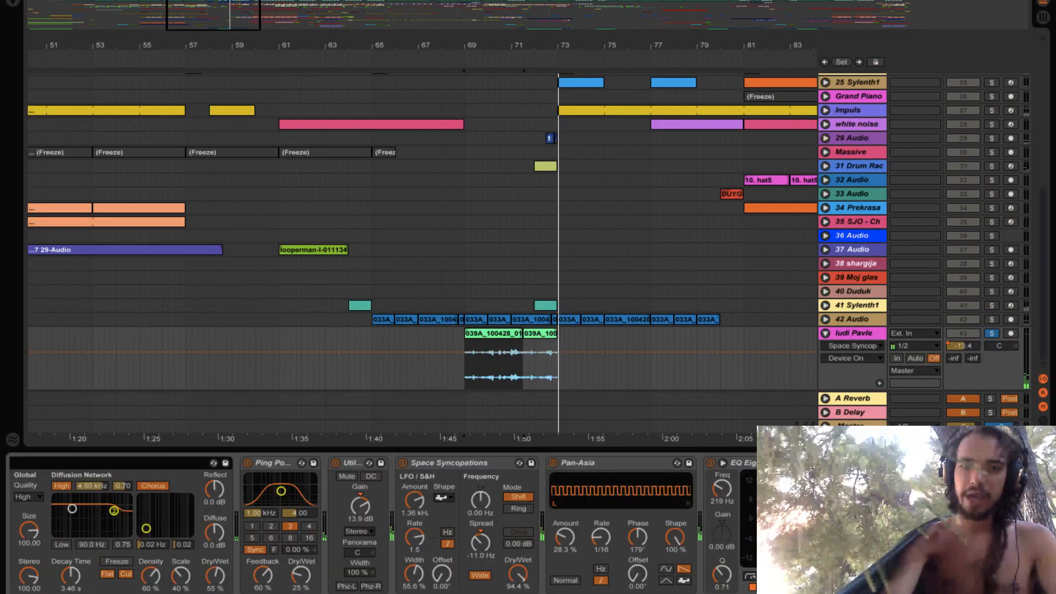
pyautogui.hscroll(-3, 56, 486)
pyautogui.click(24, 463)
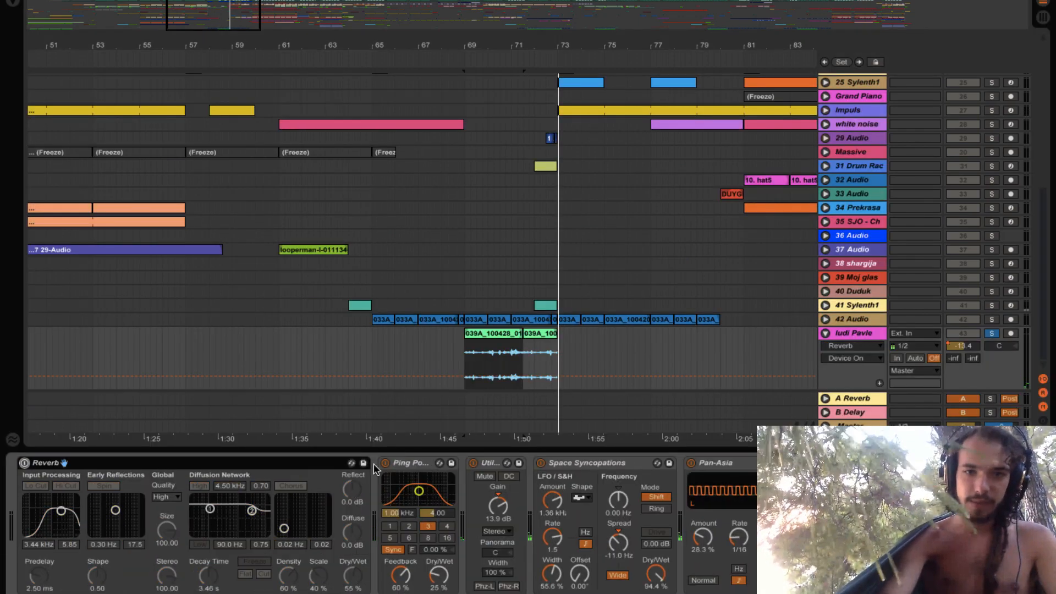
pyautogui.click(386, 463)
pyautogui.click(540, 463)
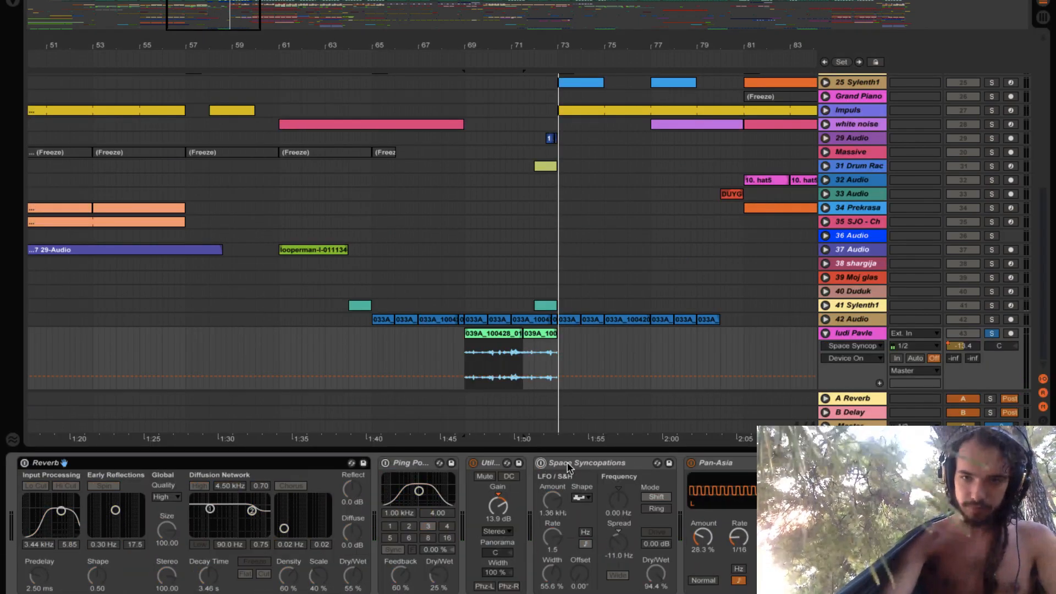
pyautogui.click(691, 463)
pyautogui.hscroll(3, 696, 467)
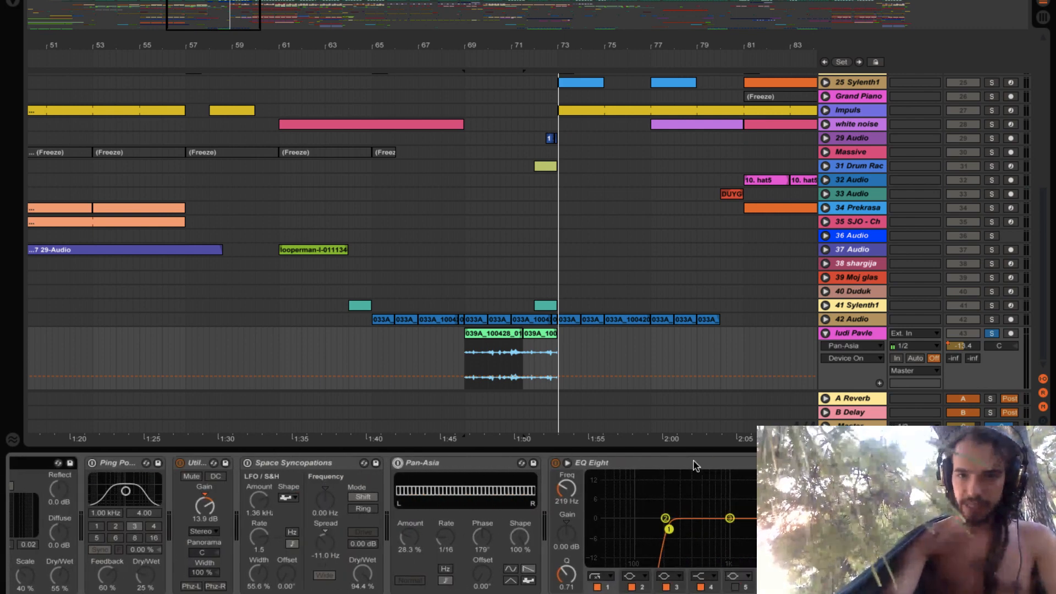
pyautogui.hscroll(2, 696, 466)
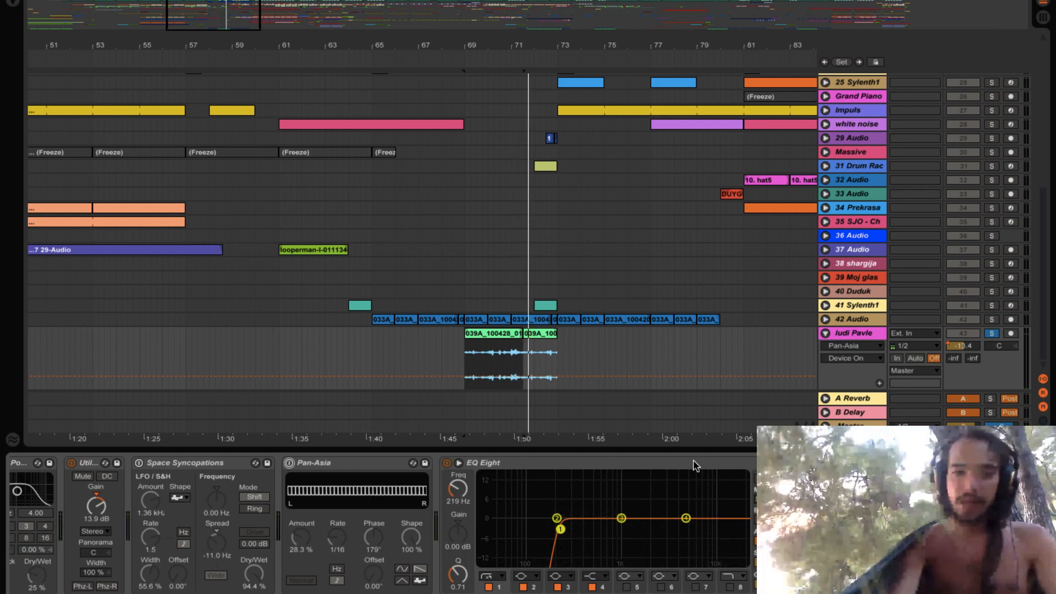
# Step: Reactivate the Reverb and the Ping Pong Delay on the soloed track
pyautogui.scroll(5, 458, 510)
pyautogui.click(22, 466)
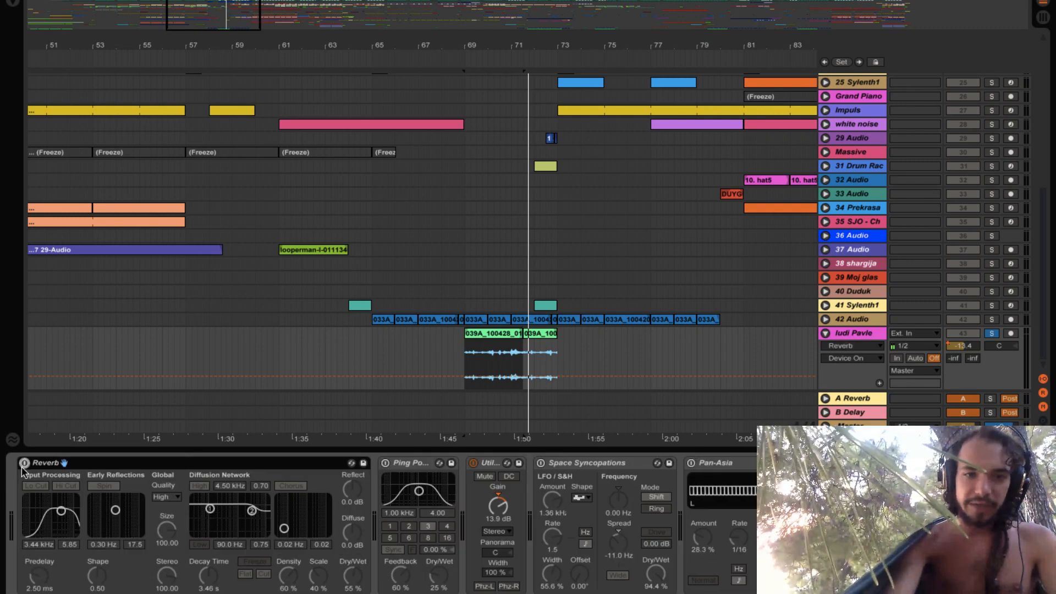
pyautogui.click(23, 464)
pyautogui.click(385, 463)
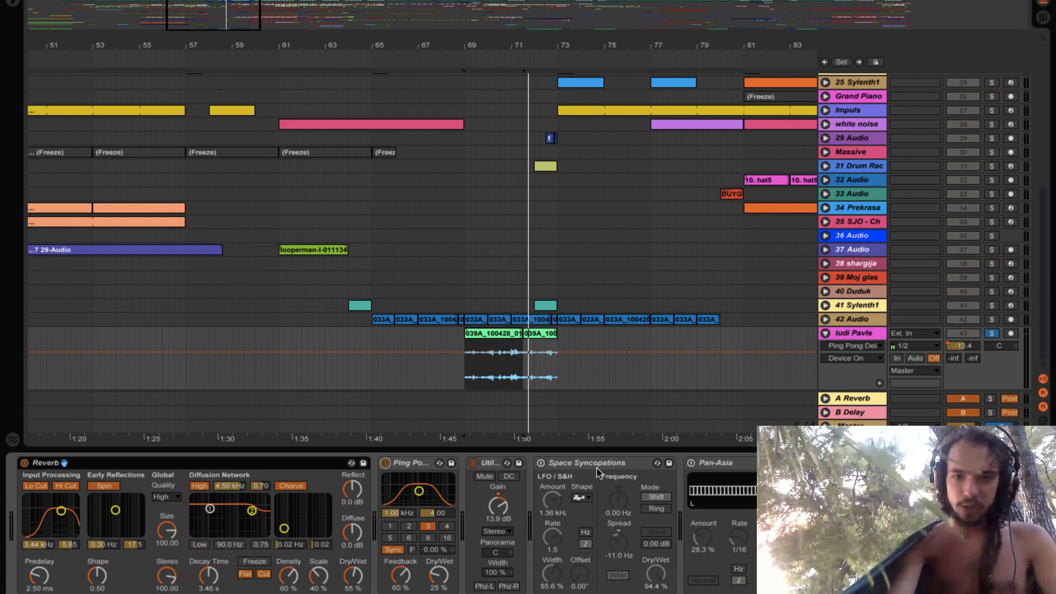
# Step: Reactivate the Space Syncopations device on the soloed track, point out its LFO shape and offset, and play the recording through it
pyautogui.click(541, 463)
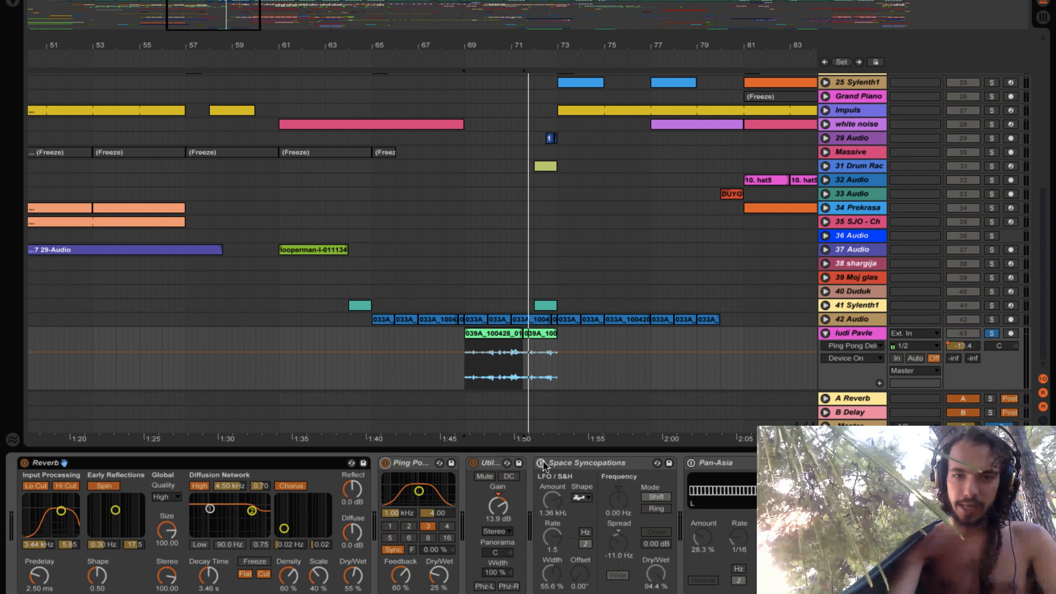
pyautogui.click(580, 498)
pyautogui.click(582, 572)
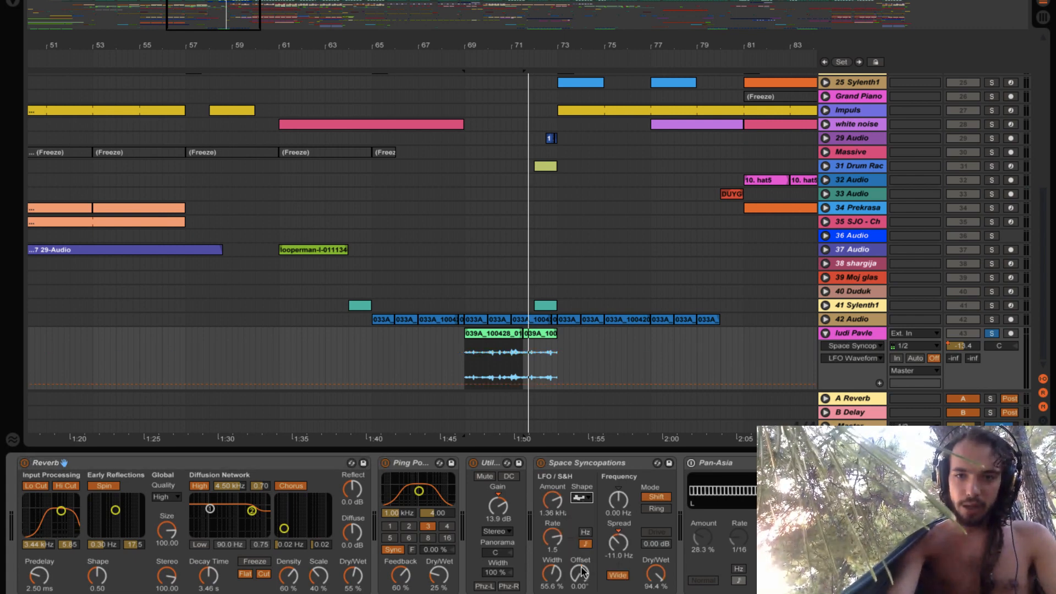
pyautogui.press('space')
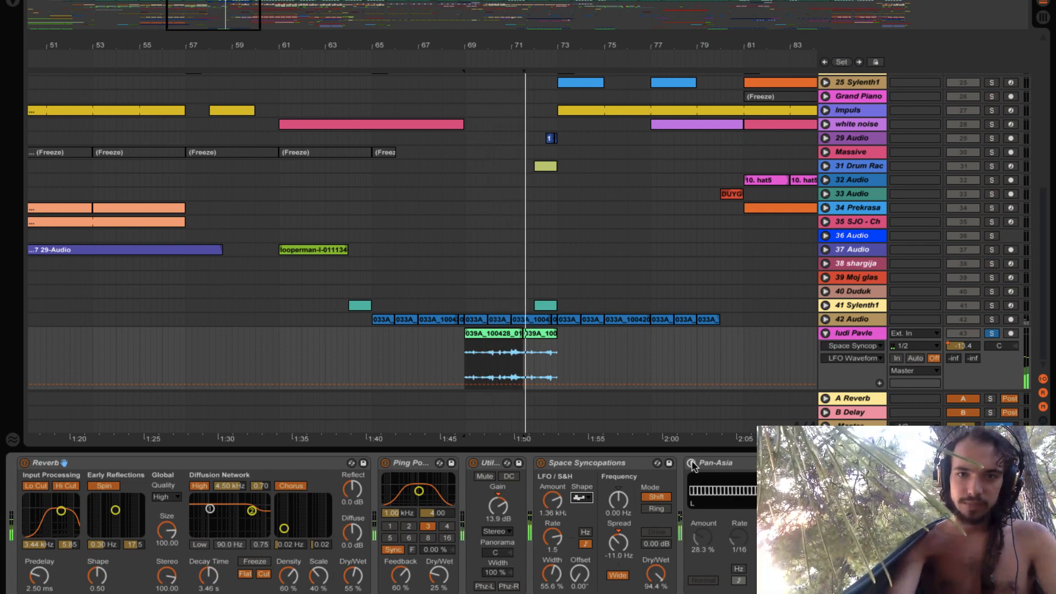
pyautogui.press('space')
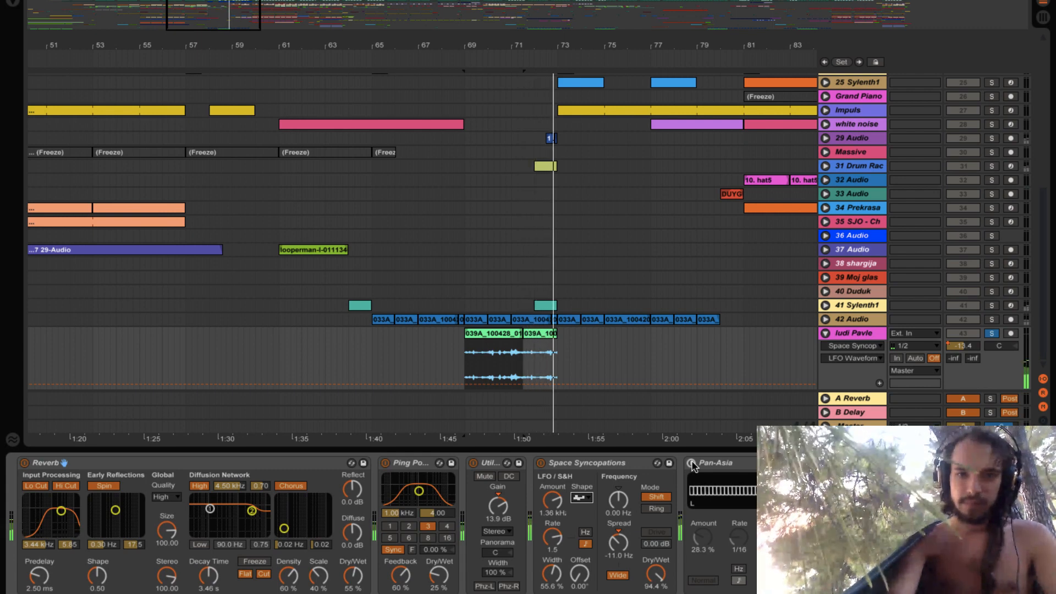
# Step: Unsolo the field recording track and play the full mix with the wider arrangement in view
pyautogui.click(991, 332)
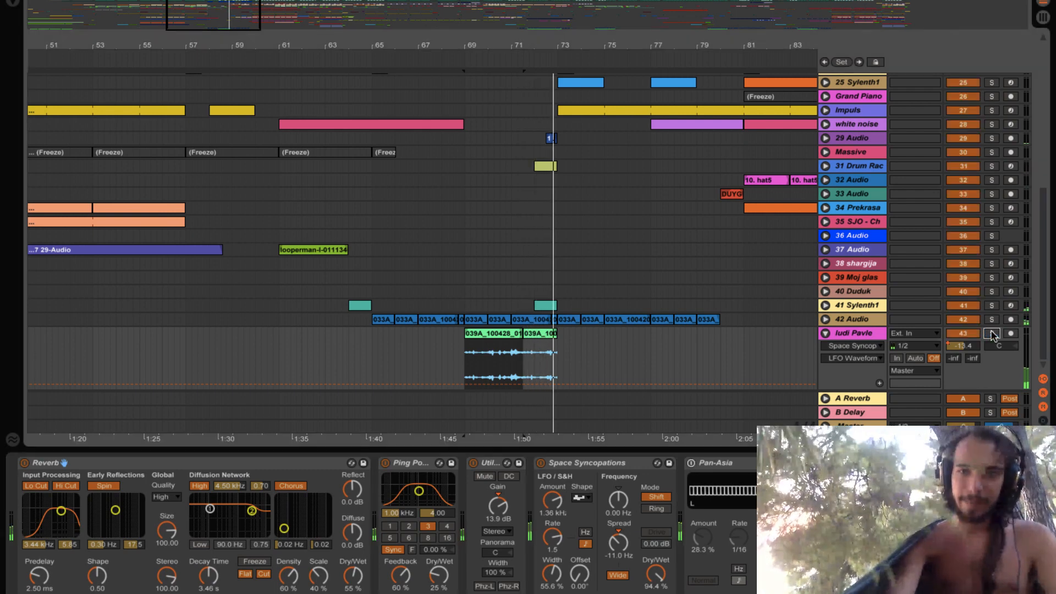
pyautogui.press('space')
pyautogui.click(651, 361)
pyautogui.press('-')
pyautogui.press('-')
pyautogui.press('-')
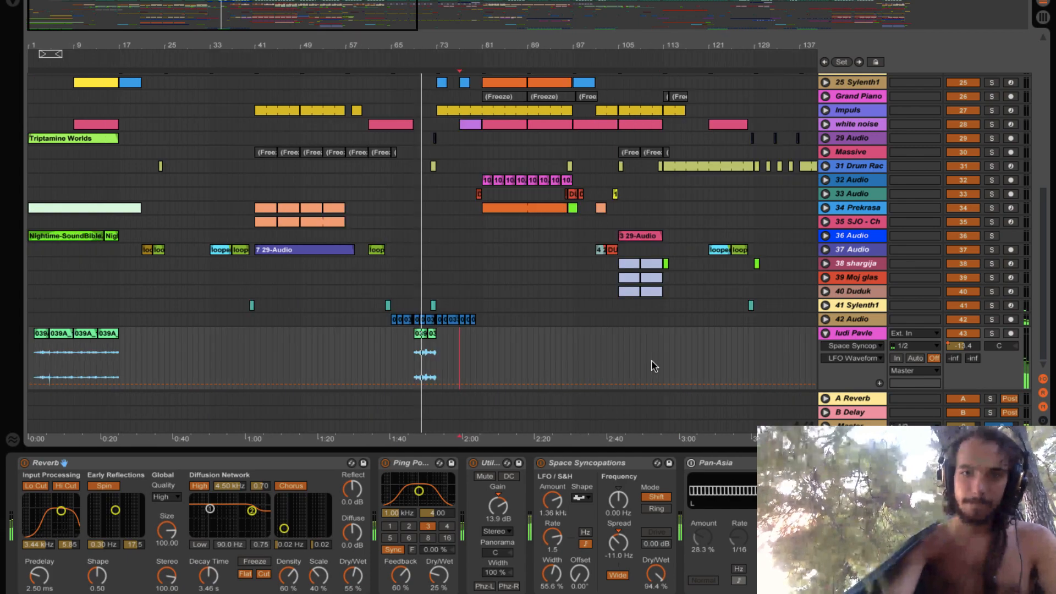
pyautogui.scroll(4, 651, 361)
pyautogui.scroll(-4, 651, 361)
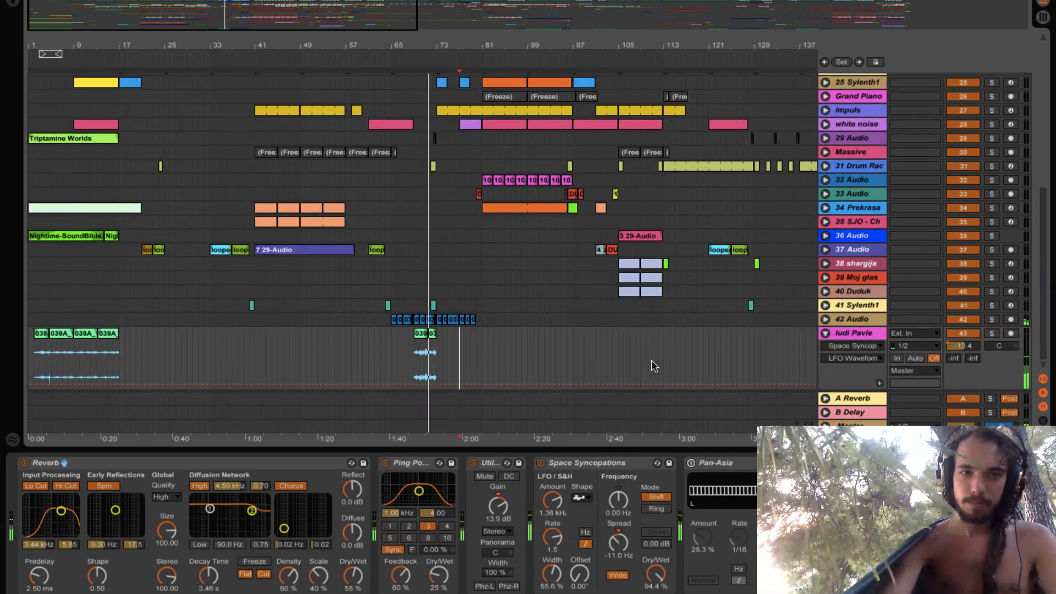
pyautogui.scroll(10, 651, 361)
pyautogui.hscroll(5, 651, 361)
pyautogui.scroll(-8, 651, 359)
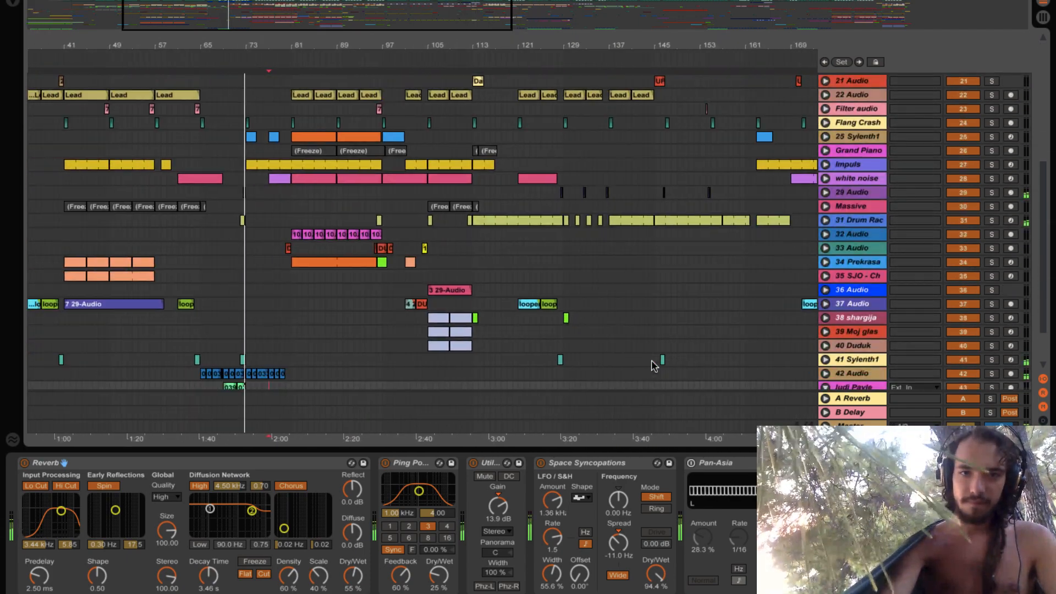
pyautogui.hscroll(-1, 651, 360)
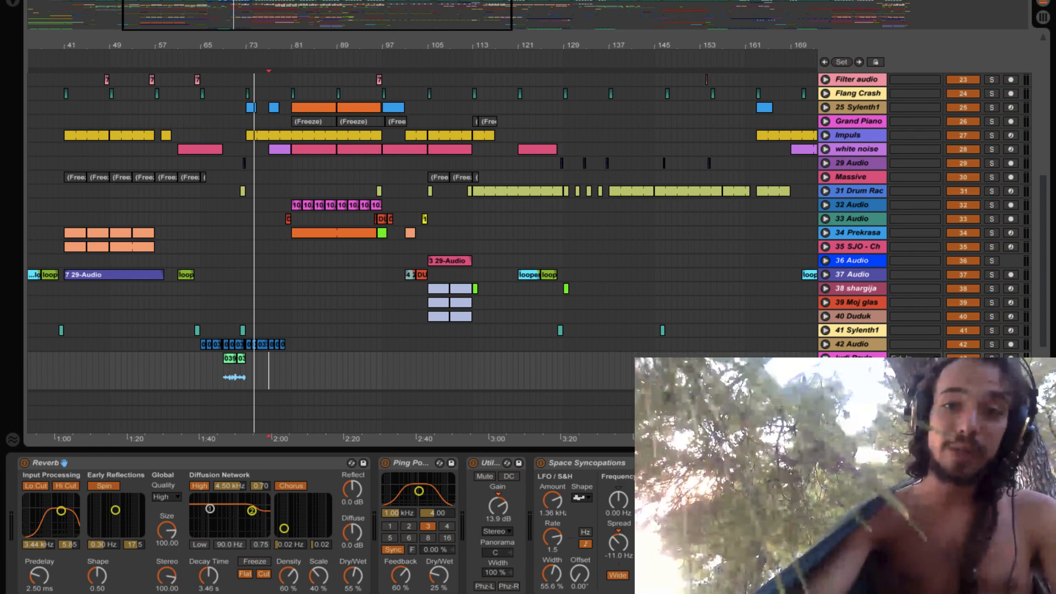
# Step: Collapse the field recording track and hide the device chain to show more of the arrangement, up to its first tracks
pyautogui.click(824, 358)
pyautogui.hotkey('ctrl', 'alt', 'l')
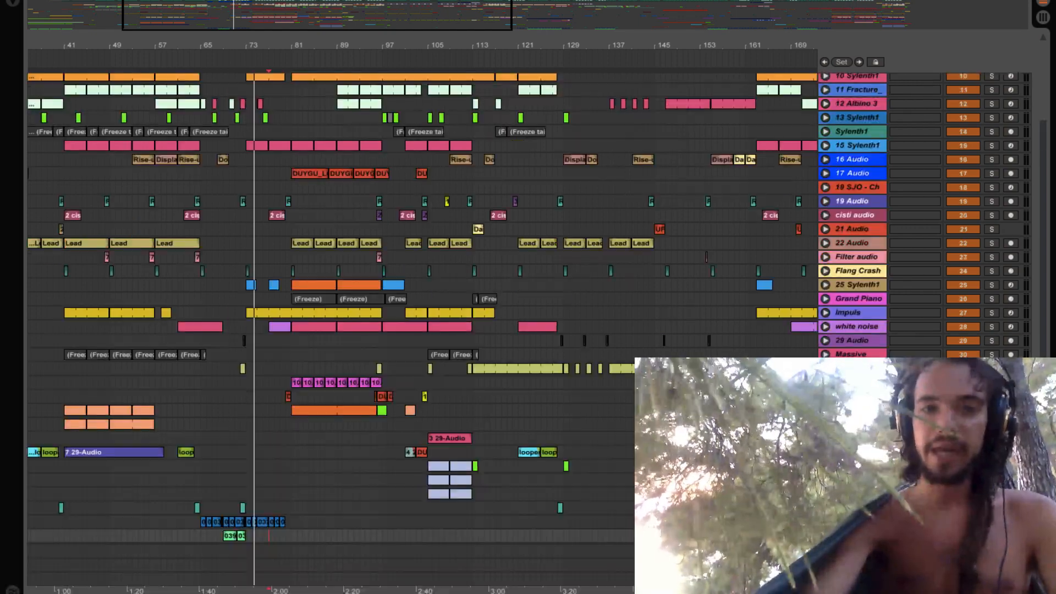
pyautogui.scroll(4, 422, 275)
pyautogui.hscroll(-5, 422, 275)
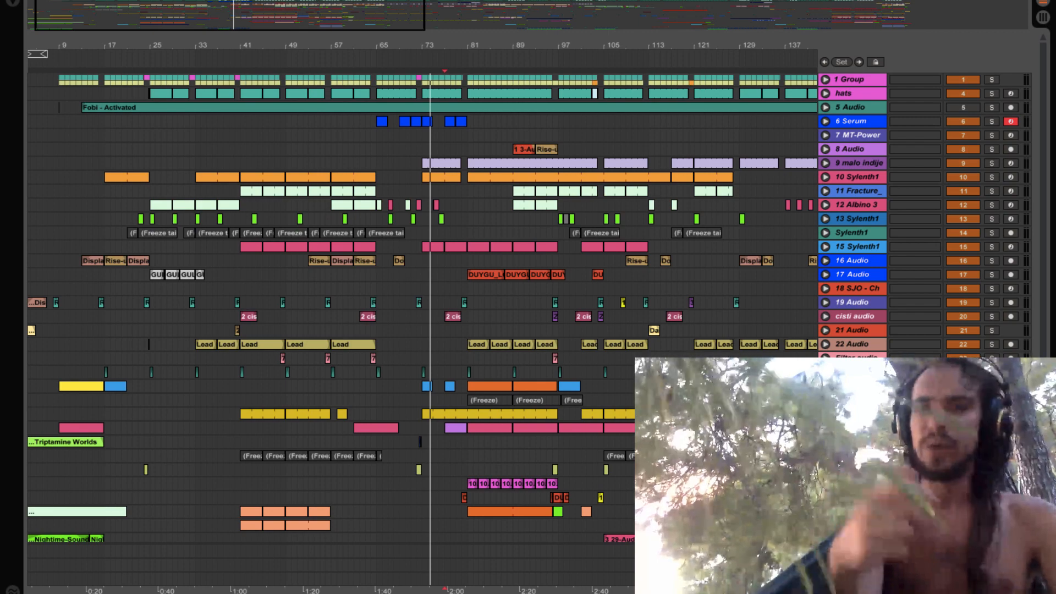